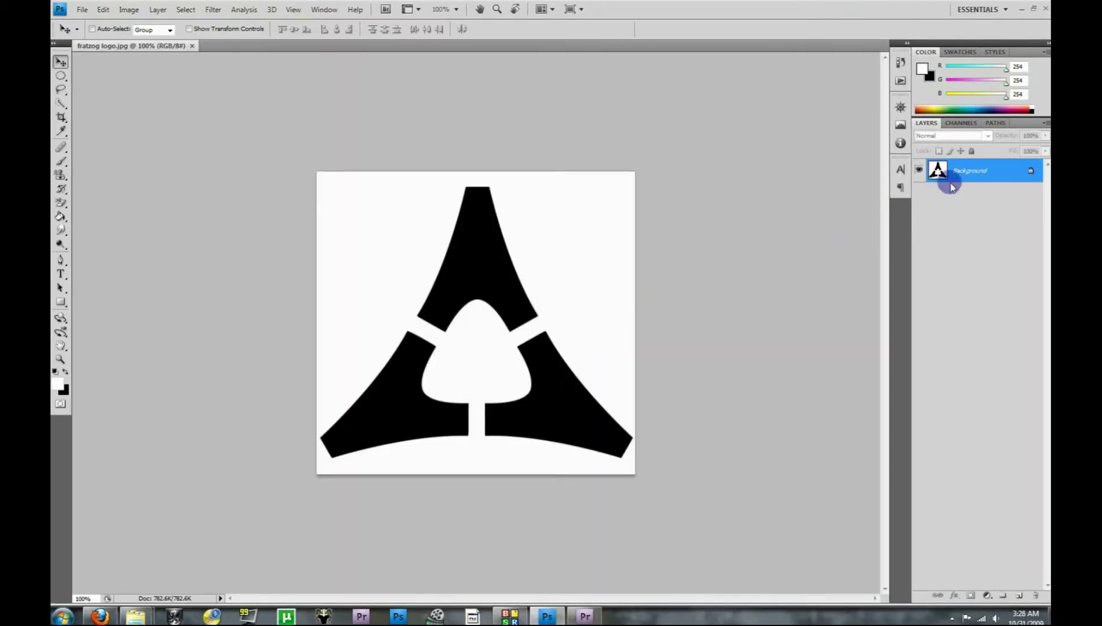
Duplicate the Background layer as Background copy and hide the original Background layer
{"action": "left_click", "coordinate": [900, 81]}
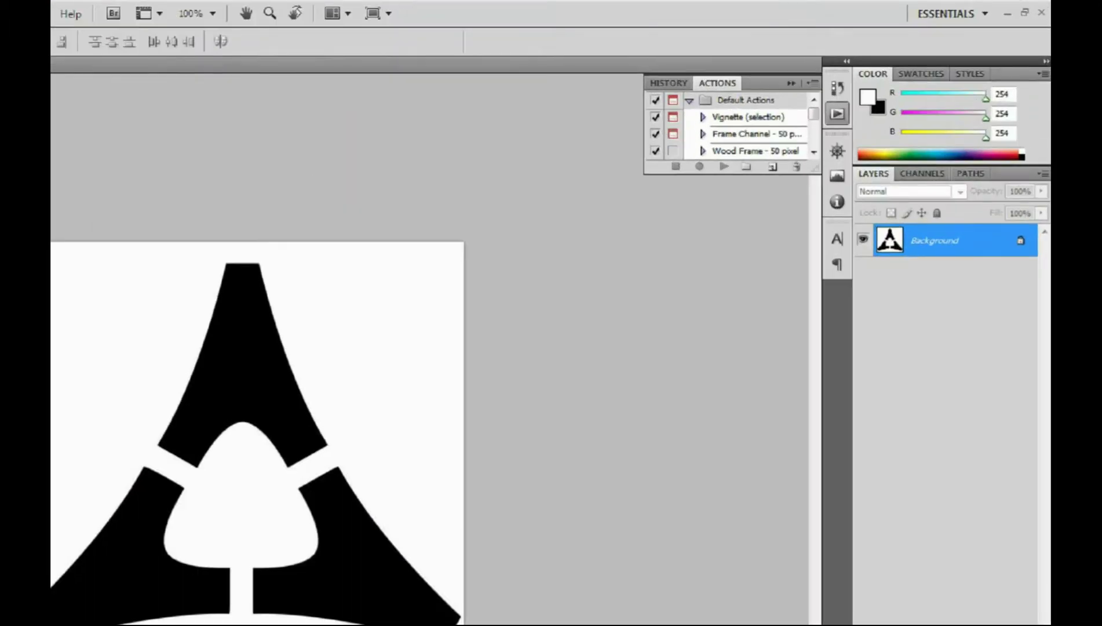
{"action": "left_click", "coordinate": [917, 246]}
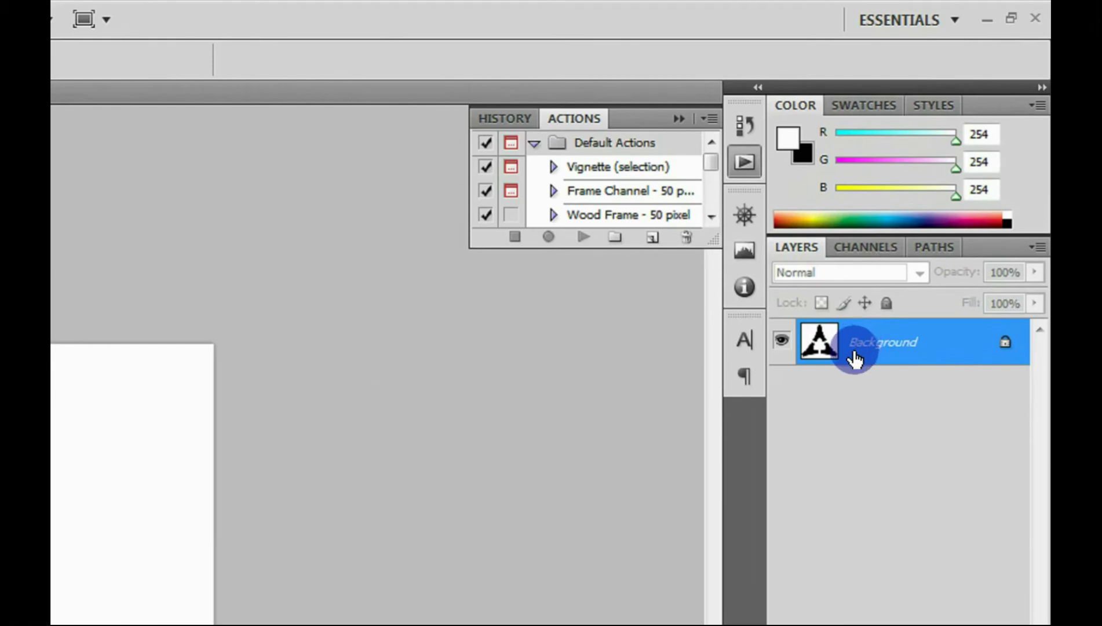
{"action": "right_click", "coordinate": [861, 352]}
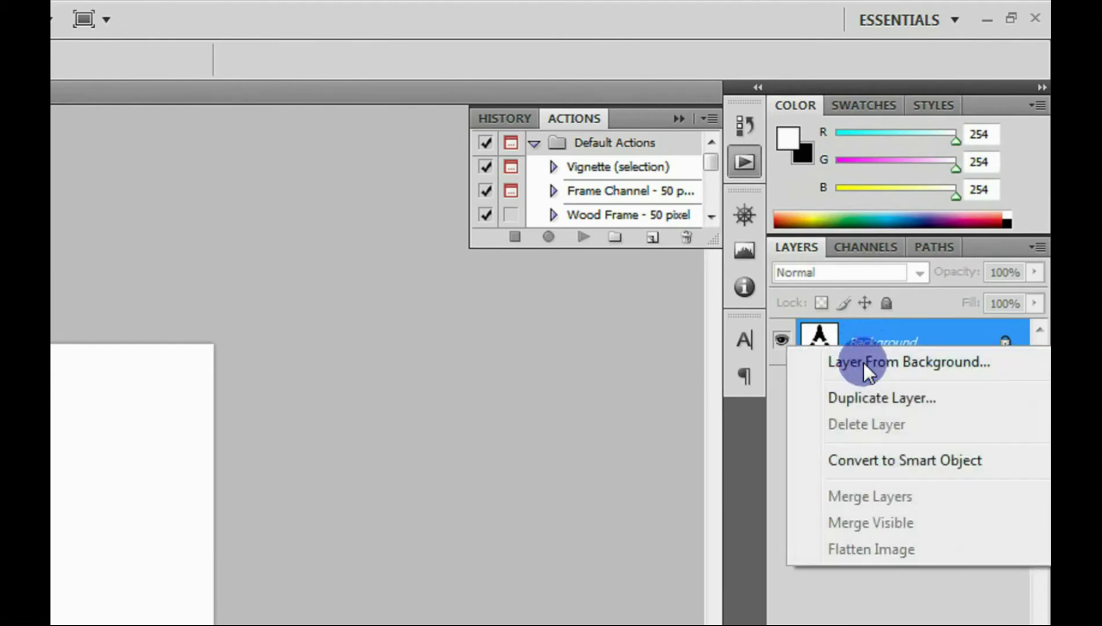
{"action": "left_click", "coordinate": [874, 397]}
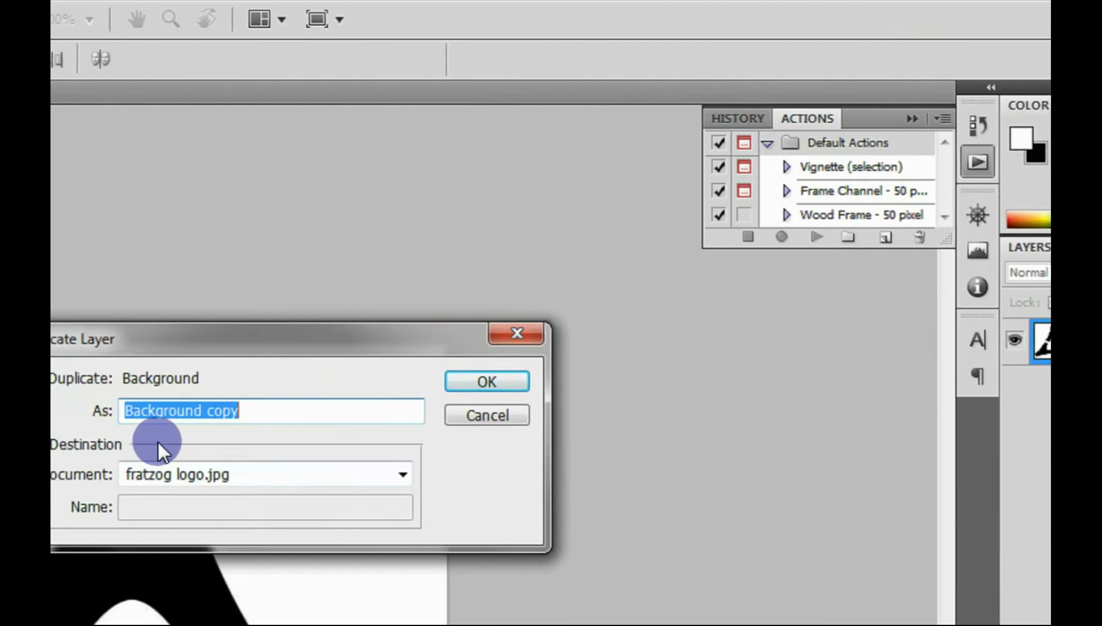
{"action": "left_click", "coordinate": [474, 383]}
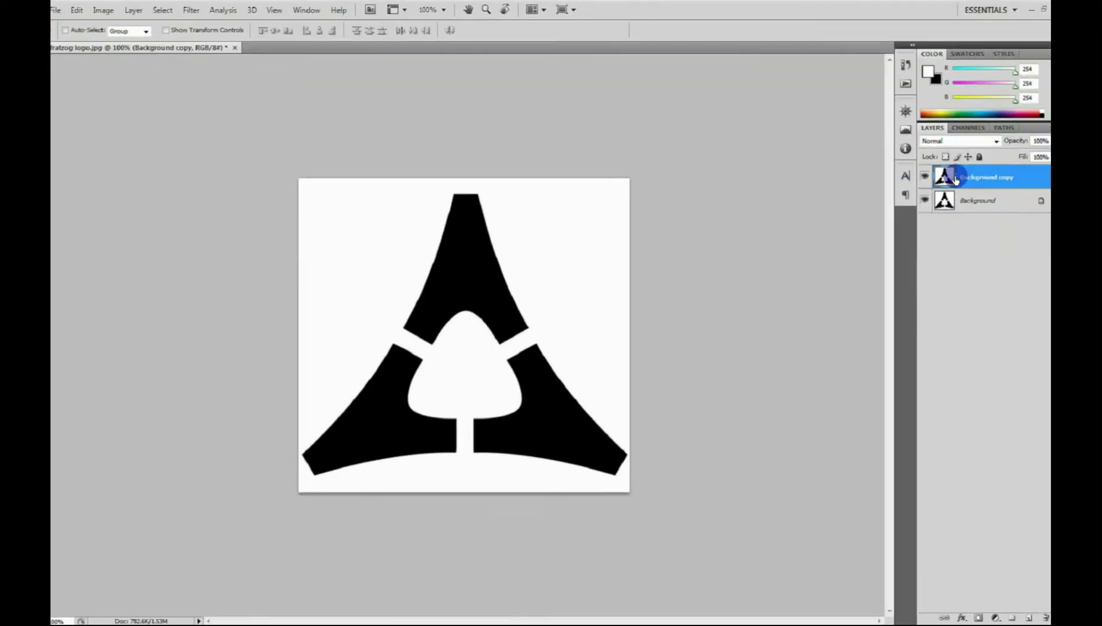
{"action": "key", "text": "alt+F9"}
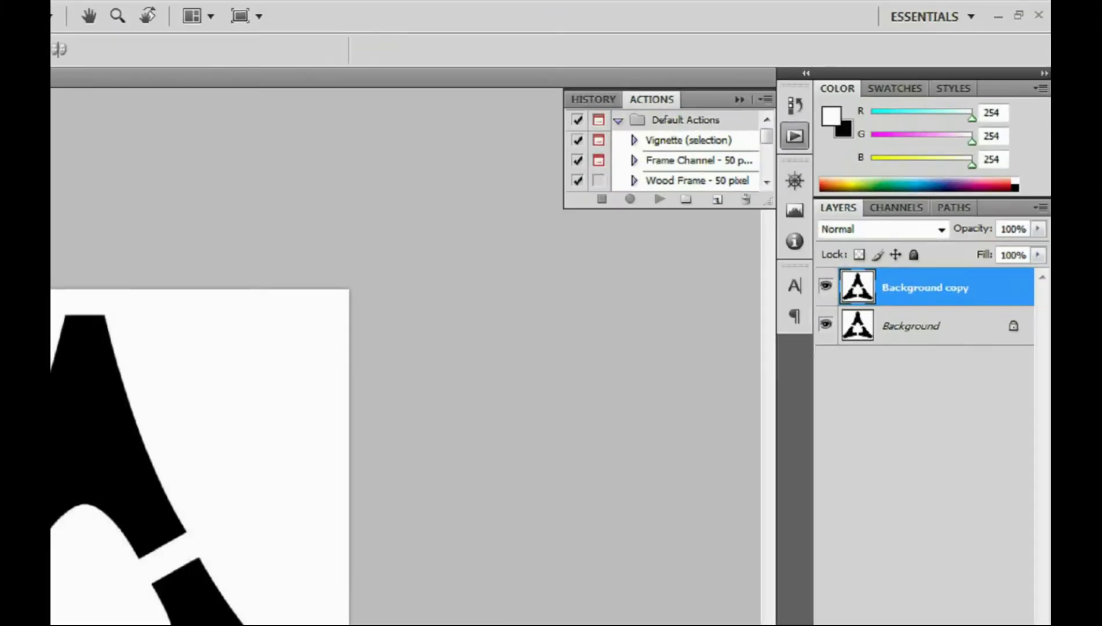
{"action": "left_click", "coordinate": [910, 205]}
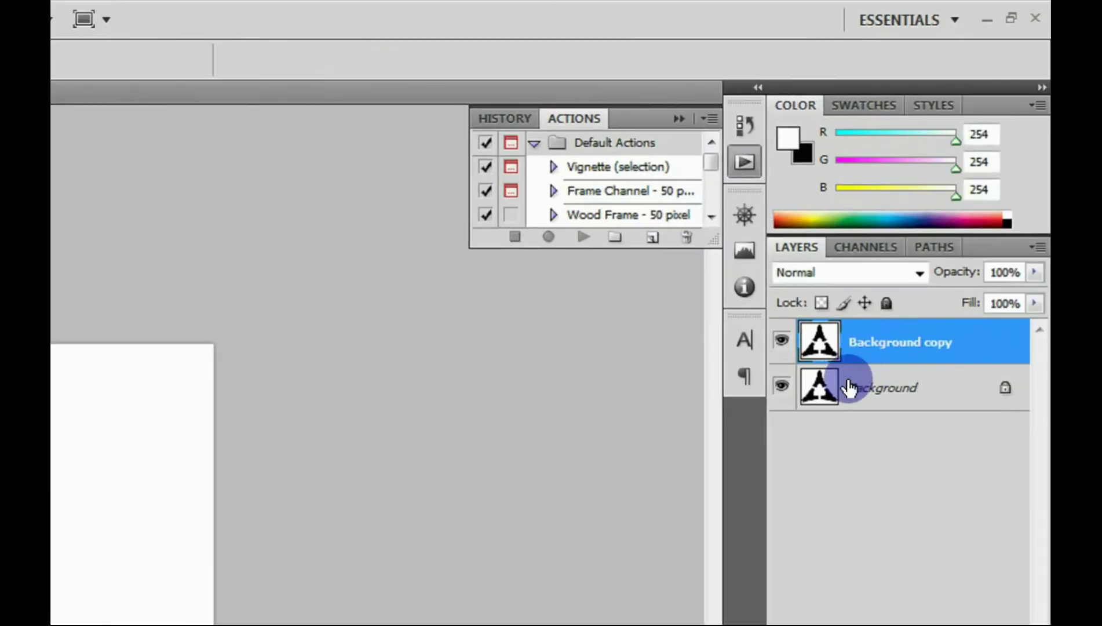
With the Quick Selection Tool, select the logo's top and left black arms
{"action": "left_click", "coordinate": [783, 388]}
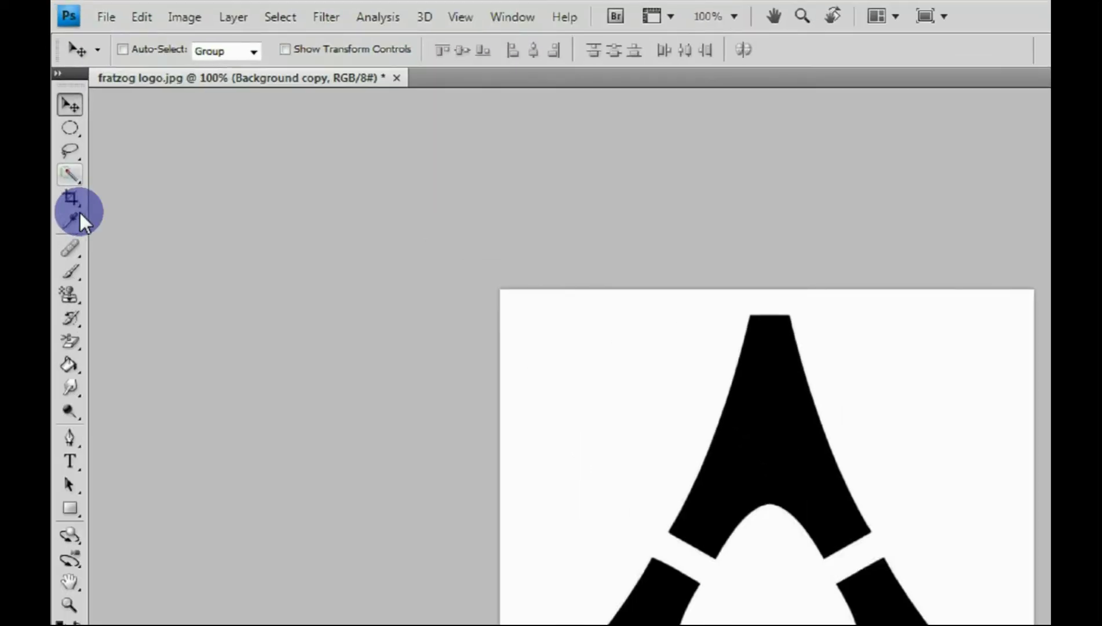
{"action": "left_click", "coordinate": [67, 145]}
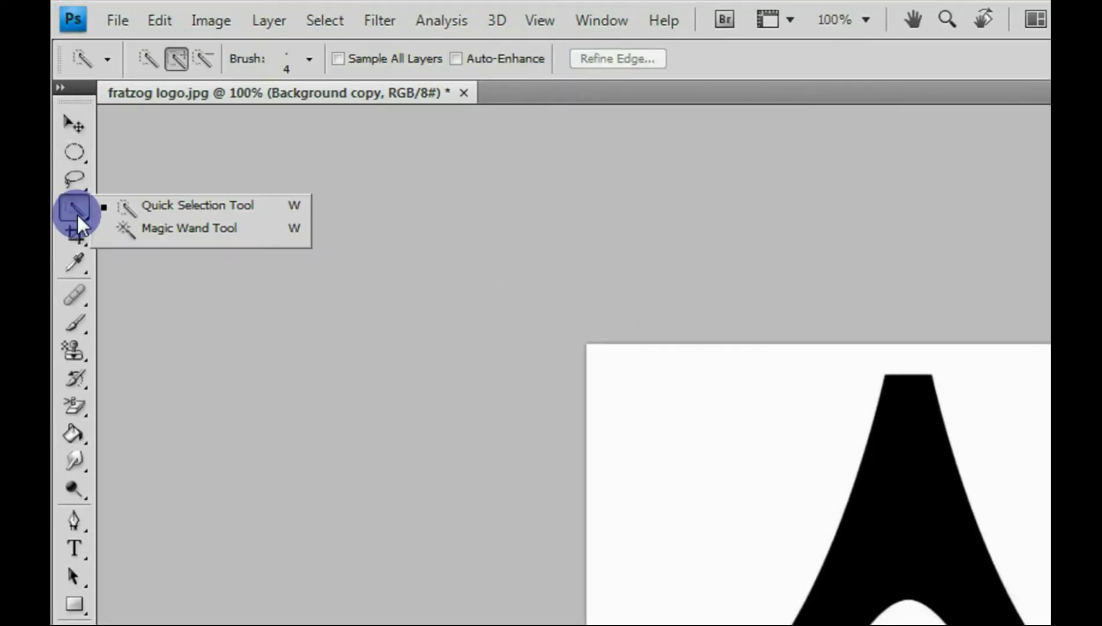
{"action": "left_click", "coordinate": [131, 212]}
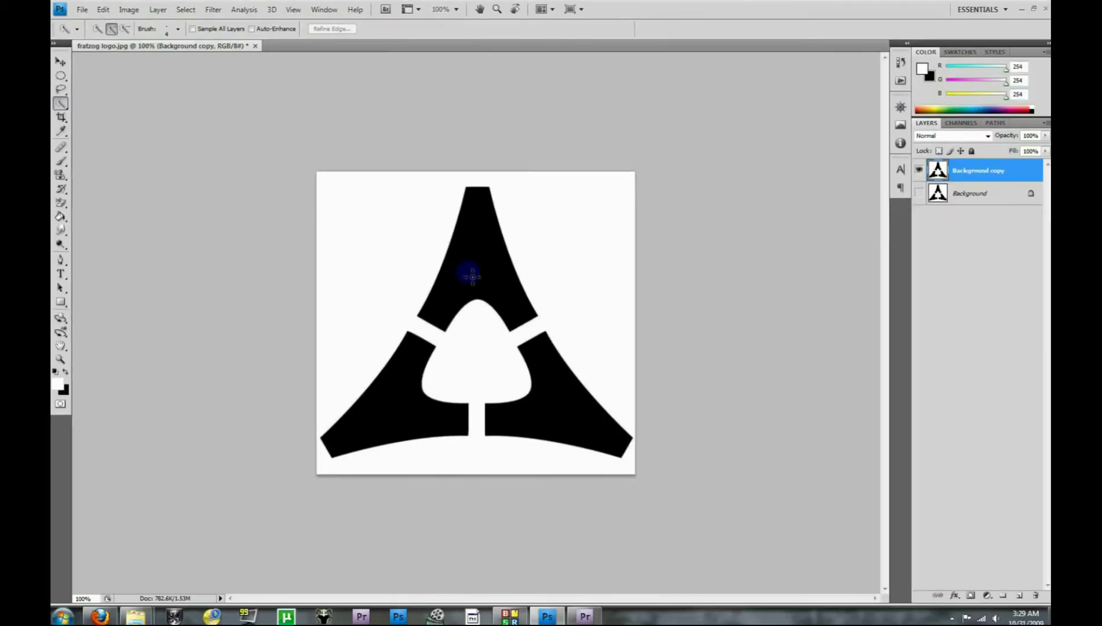
{"action": "left_click", "coordinate": [547, 323]}
{"action": "left_click_drag", "start_coordinate": [431, 401], "coordinate": [406, 412]}
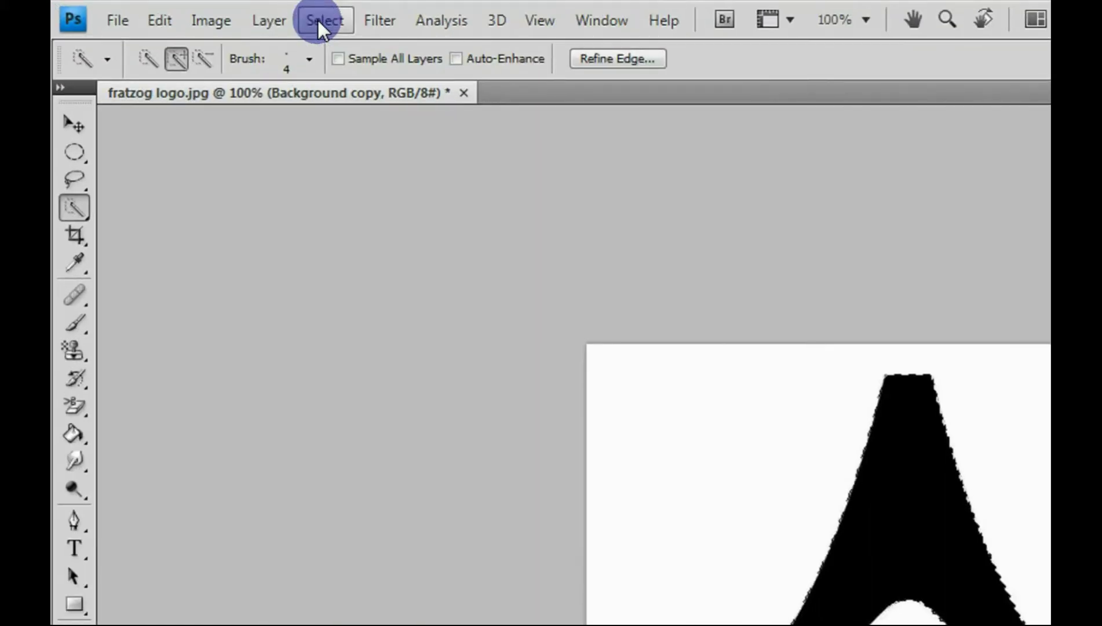
Invert the selection with Select > Inverse to pick the white surroundings
{"action": "left_click", "coordinate": [317, 20]}
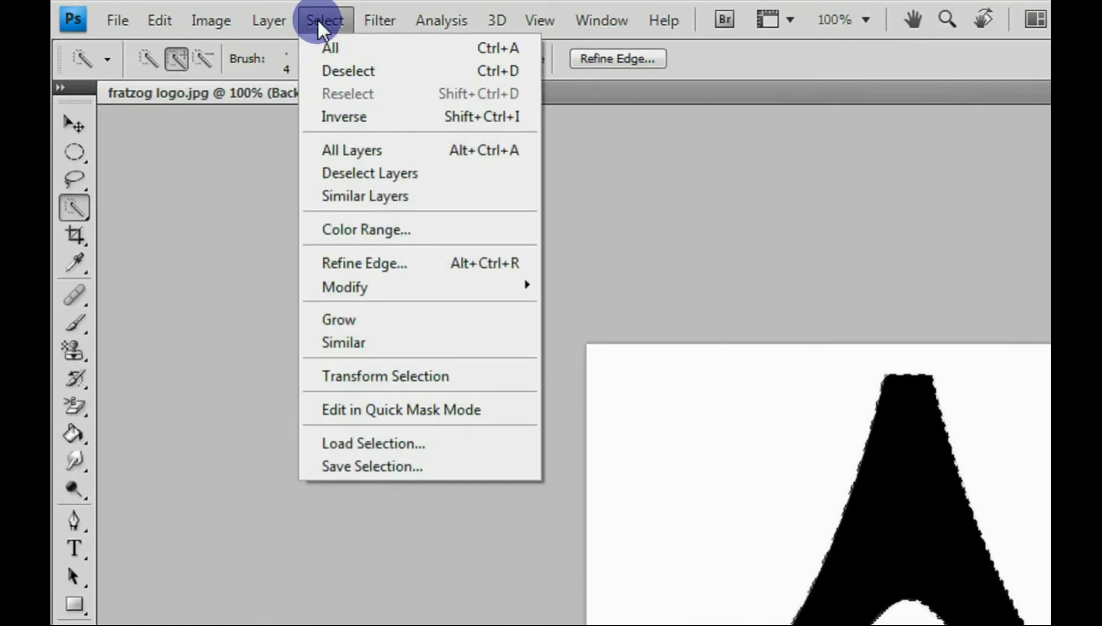
{"action": "left_click", "coordinate": [359, 119]}
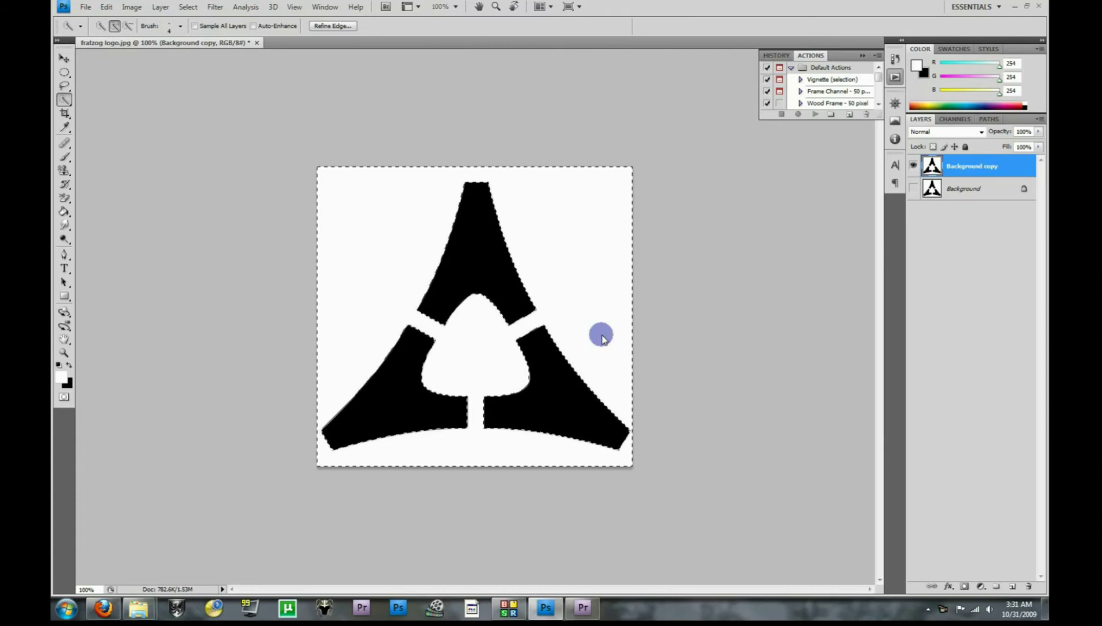
Deselect, then erase a white patch at the logo's top-left with the Background Eraser Tool
{"action": "left_click", "coordinate": [518, 317]}
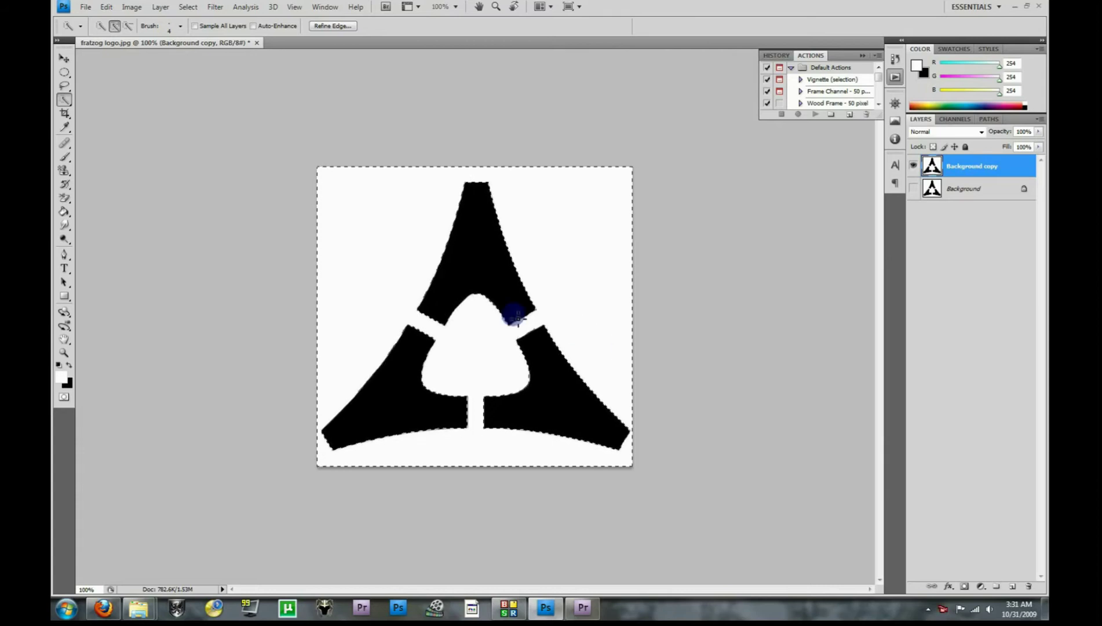
{"action": "key", "text": "ctrl+d"}
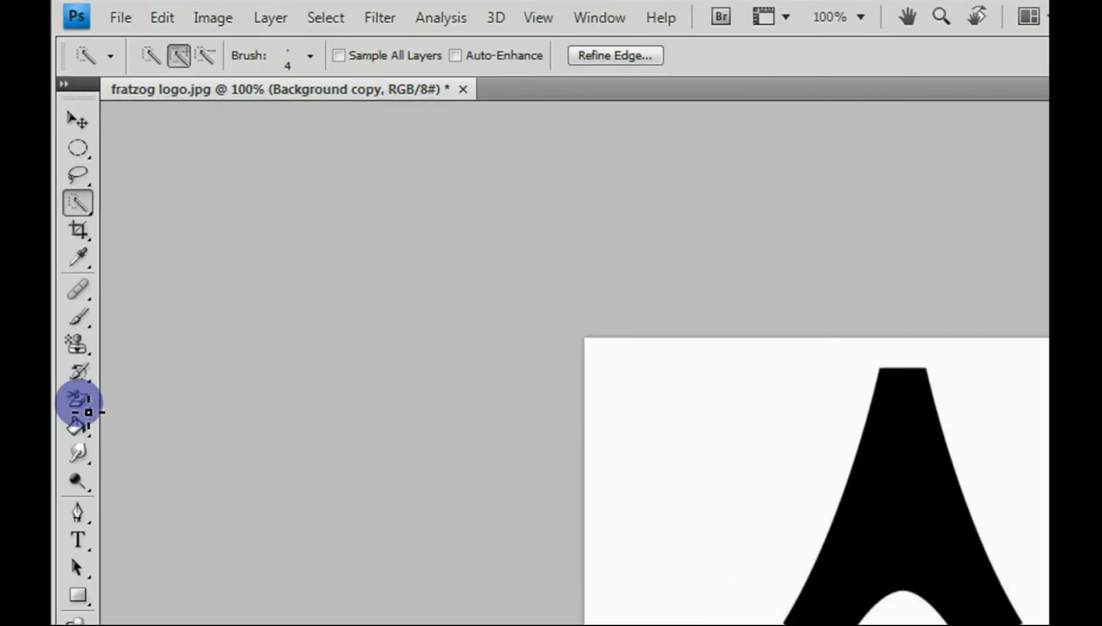
{"action": "left_click", "coordinate": [80, 402]}
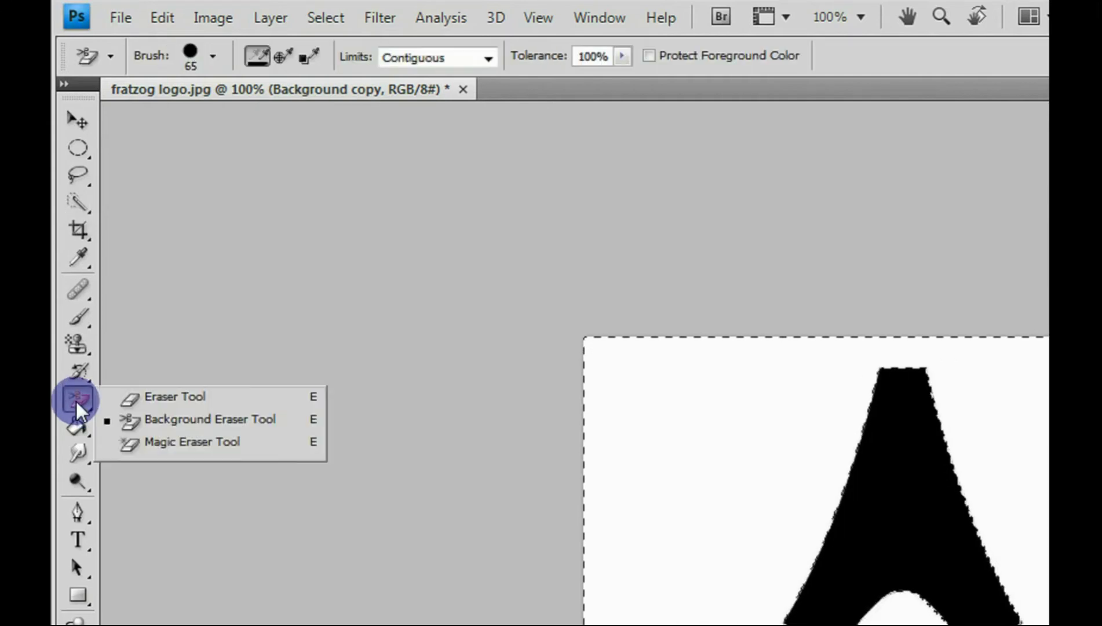
{"action": "left_click", "coordinate": [193, 422]}
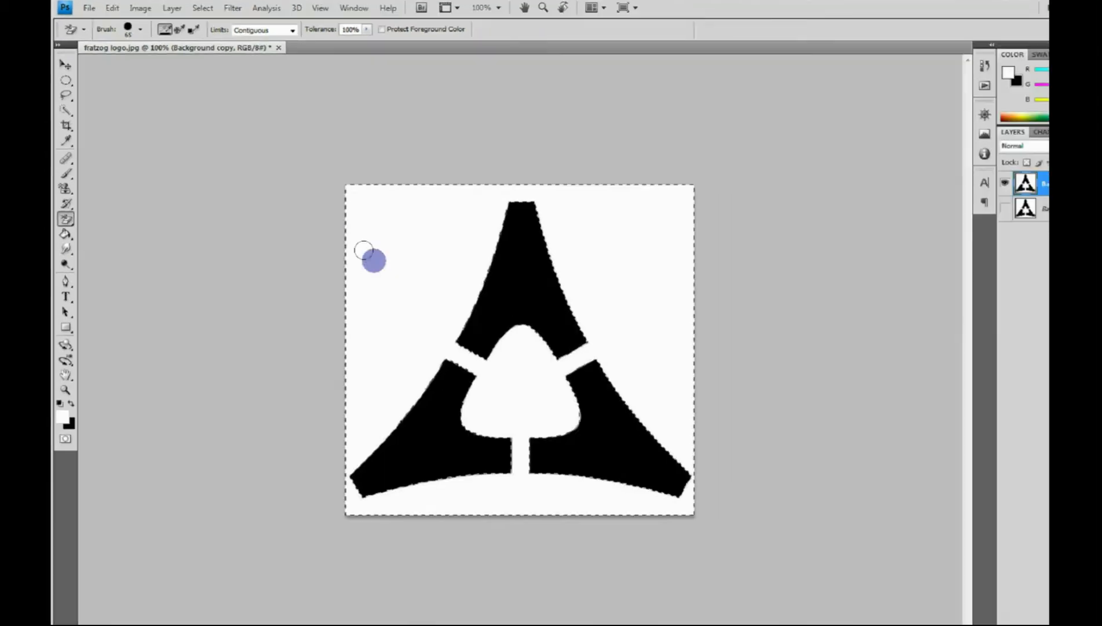
{"action": "left_click", "coordinate": [399, 264]}
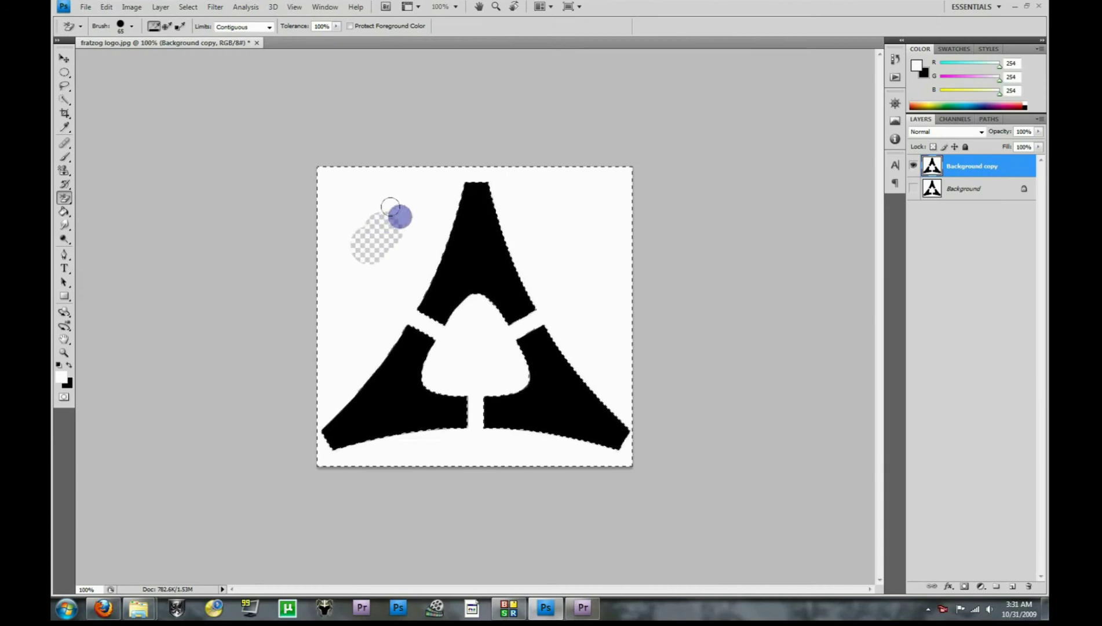
{"action": "left_click_drag", "start_coordinate": [346, 262], "coordinate": [392, 233]}
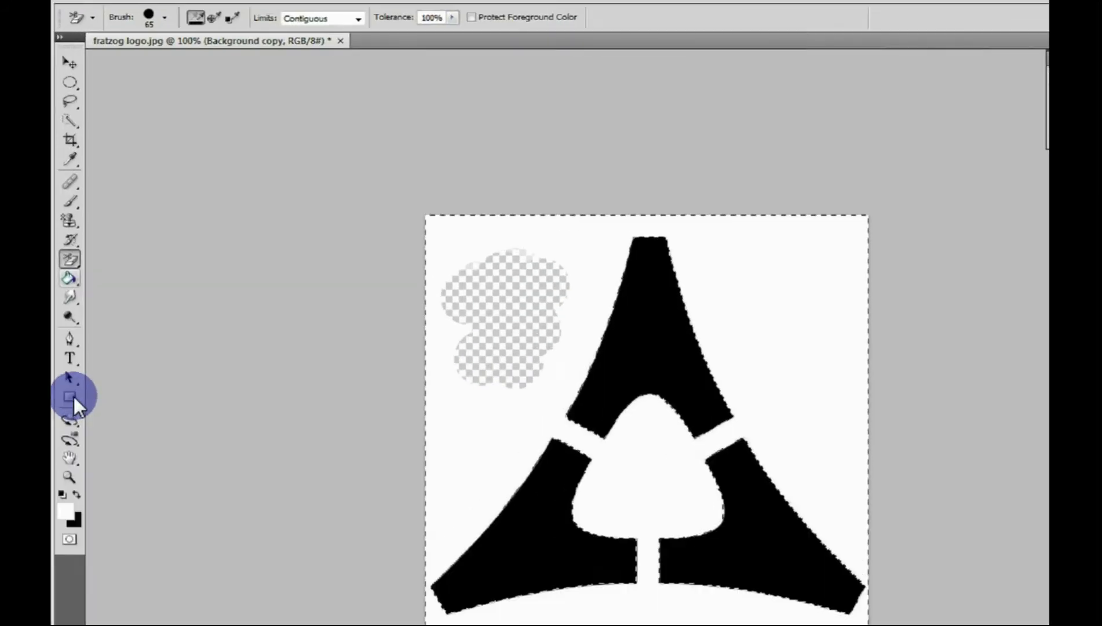
Paint-bucket the white surround and the erased patch with blue (10,10,243)
{"action": "left_click", "coordinate": [63, 211]}
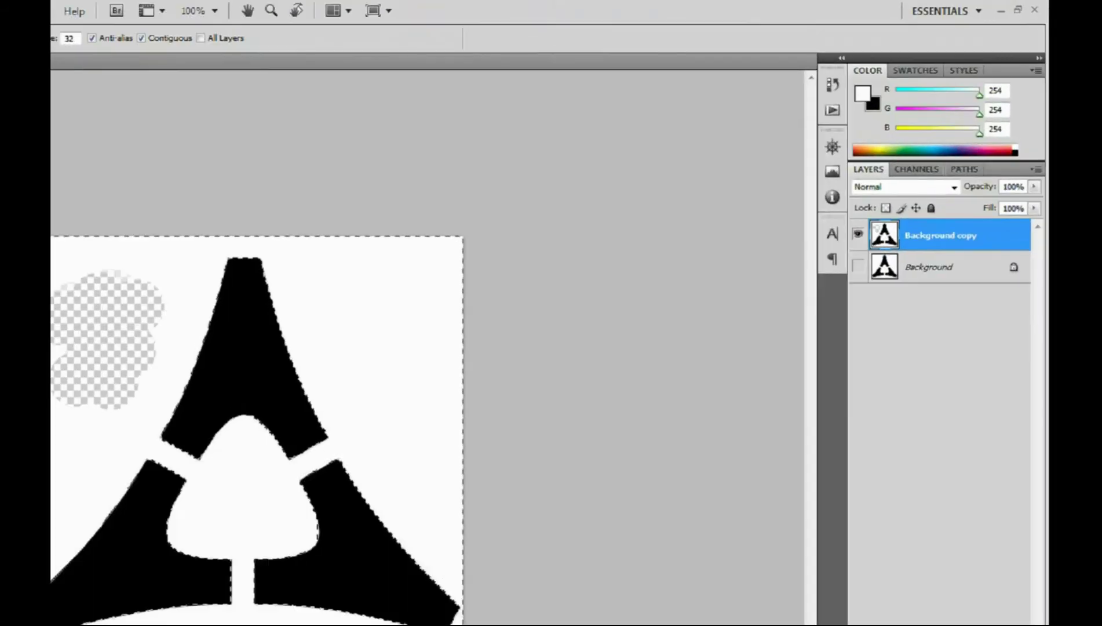
{"action": "left_click", "coordinate": [917, 68]}
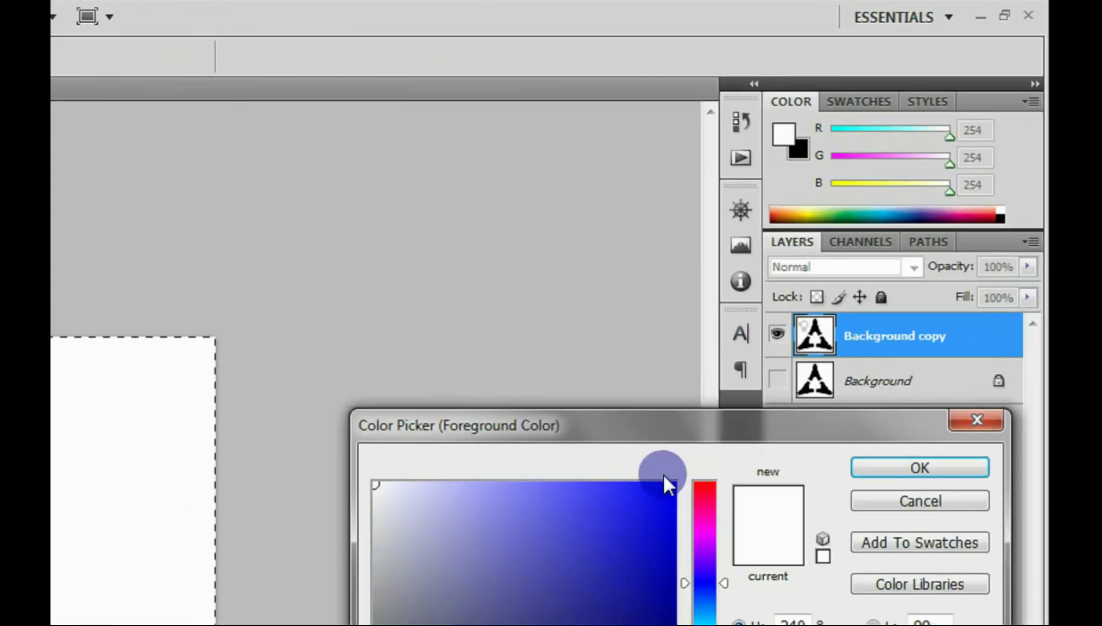
{"action": "left_click", "coordinate": [662, 496]}
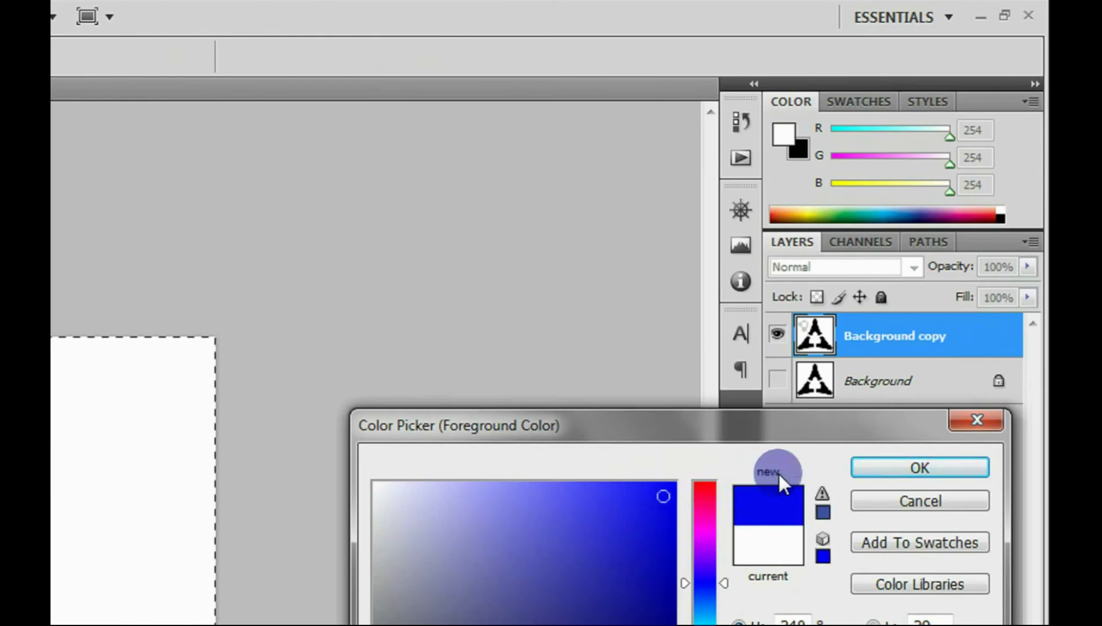
{"action": "left_click", "coordinate": [872, 467]}
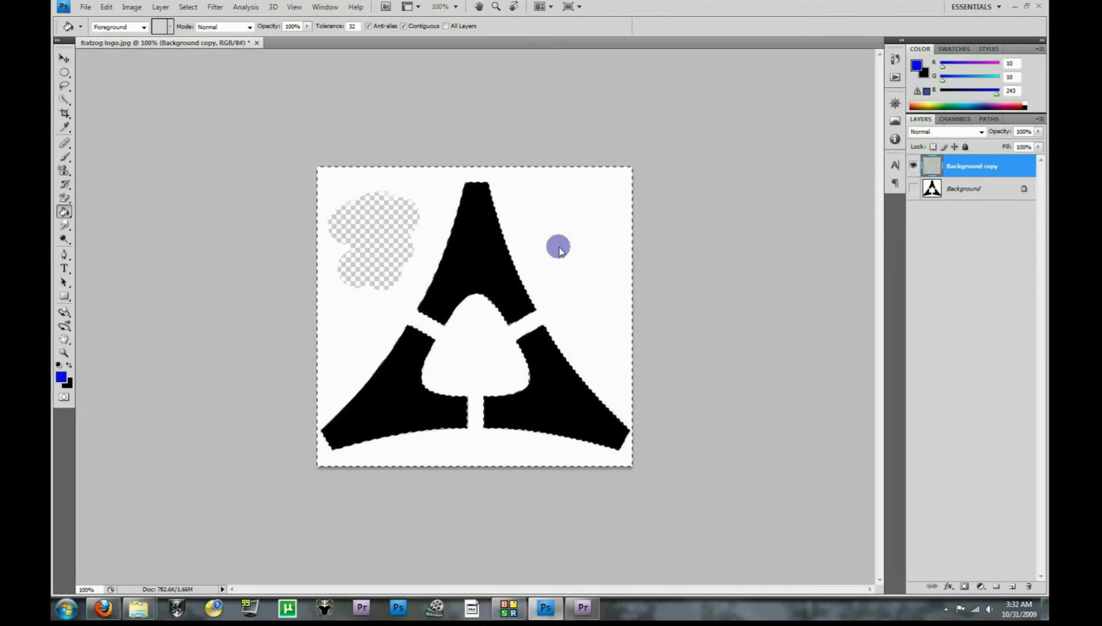
{"action": "left_click", "coordinate": [170, 448]}
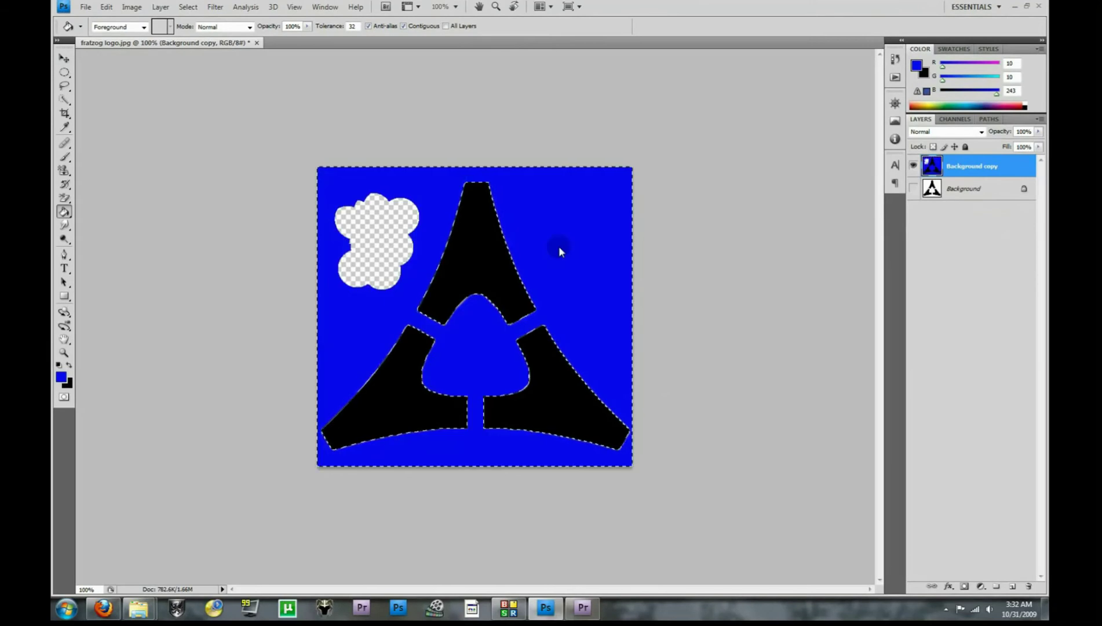
{"action": "left_click", "coordinate": [369, 248]}
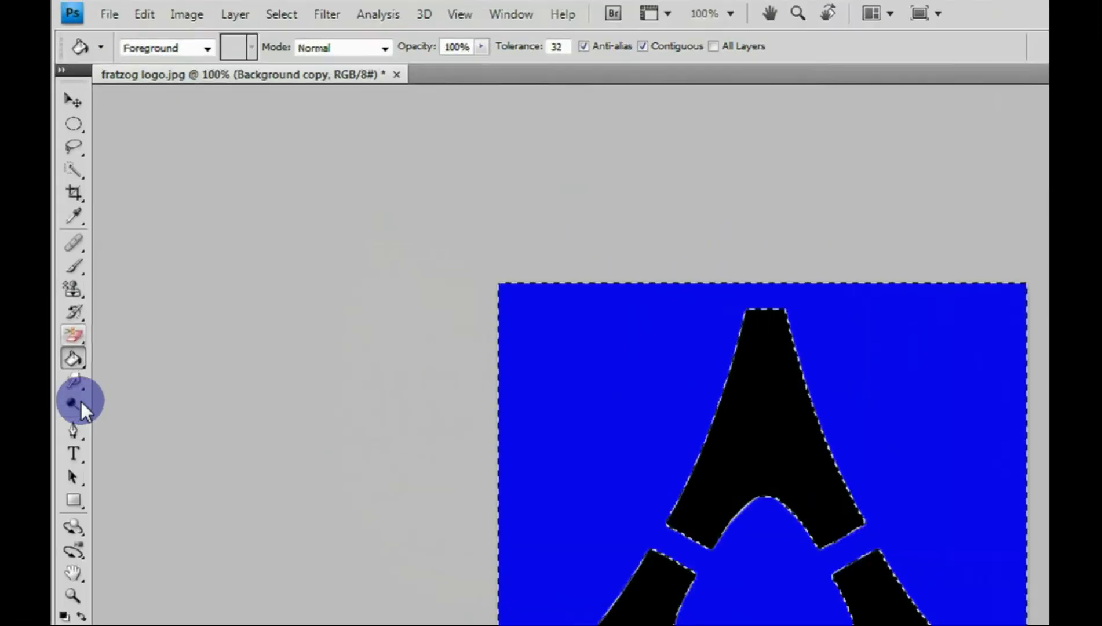
Background-erase the blue at top-left, right, bottom-right and edges, leaving black arms on transparency
{"action": "right_click", "coordinate": [65, 197]}
{"action": "left_click", "coordinate": [107, 208]}
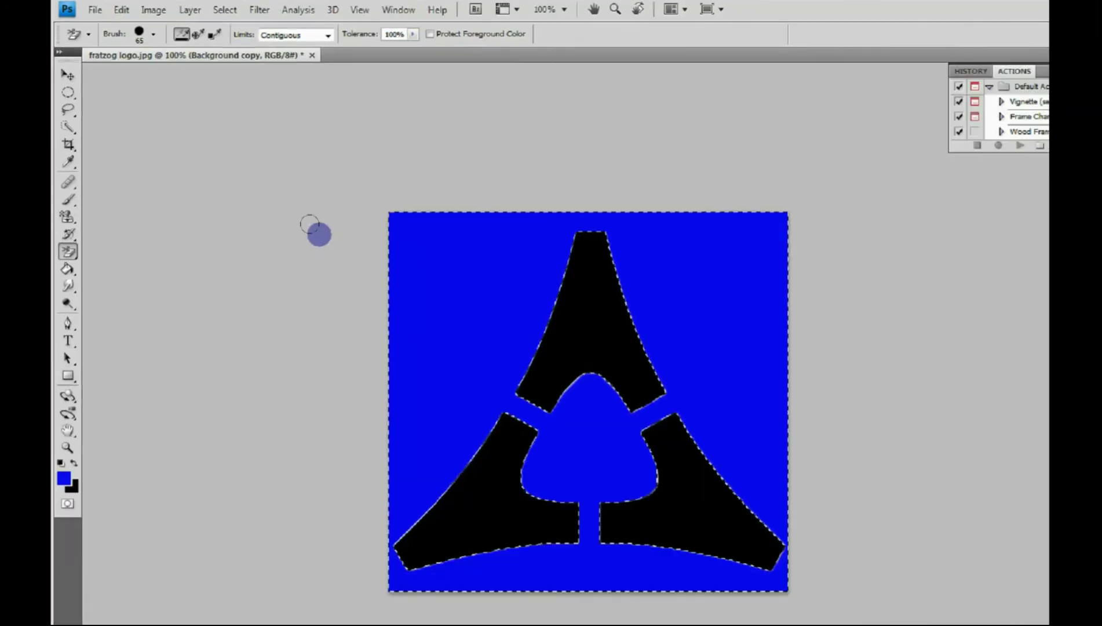
{"action": "mouse_move", "coordinate": [317, 223]}
{"action": "left_mouse_down"}
{"action": "mouse_move", "coordinate": [397, 268]}
{"action": "mouse_move", "coordinate": [451, 226]}
{"action": "mouse_move", "coordinate": [469, 282]}
{"action": "mouse_move", "coordinate": [443, 318]}
{"action": "left_mouse_up"}
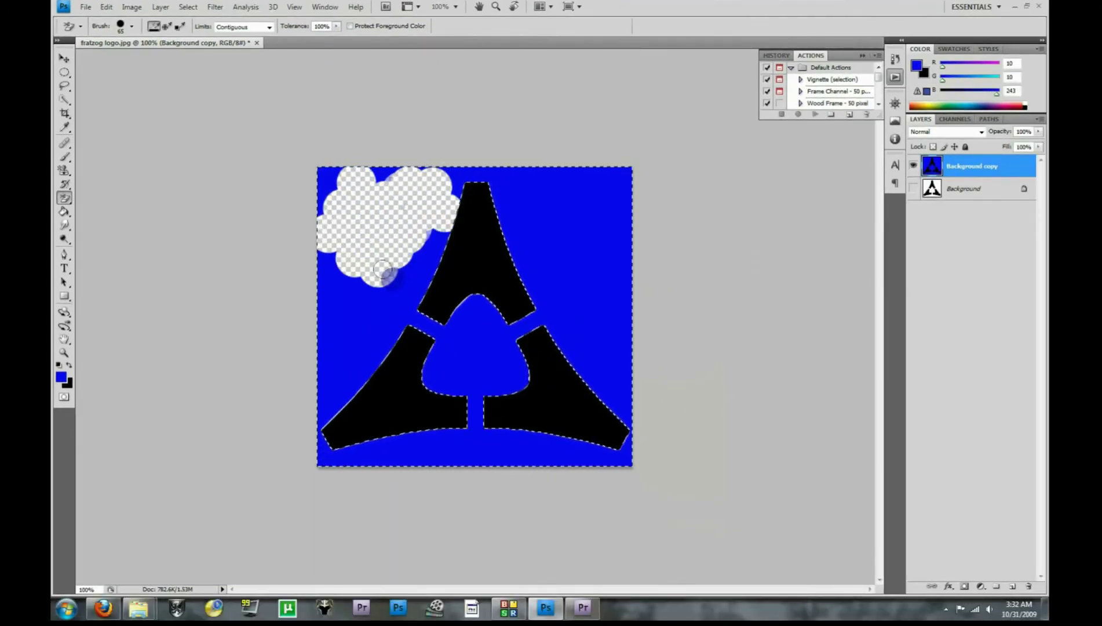
{"action": "mouse_move", "coordinate": [609, 221]}
{"action": "left_mouse_down"}
{"action": "mouse_move", "coordinate": [449, 271]}
{"action": "mouse_move", "coordinate": [590, 250]}
{"action": "mouse_move", "coordinate": [421, 307]}
{"action": "mouse_move", "coordinate": [441, 329]}
{"action": "mouse_move", "coordinate": [415, 335]}
{"action": "mouse_move", "coordinate": [446, 306]}
{"action": "mouse_move", "coordinate": [421, 320]}
{"action": "mouse_move", "coordinate": [387, 276]}
{"action": "mouse_move", "coordinate": [423, 266]}
{"action": "mouse_move", "coordinate": [395, 300]}
{"action": "mouse_move", "coordinate": [408, 270]}
{"action": "mouse_move", "coordinate": [293, 353]}
{"action": "mouse_move", "coordinate": [351, 219]}
{"action": "mouse_move", "coordinate": [370, 260]}
{"action": "mouse_move", "coordinate": [342, 271]}
{"action": "left_mouse_up"}
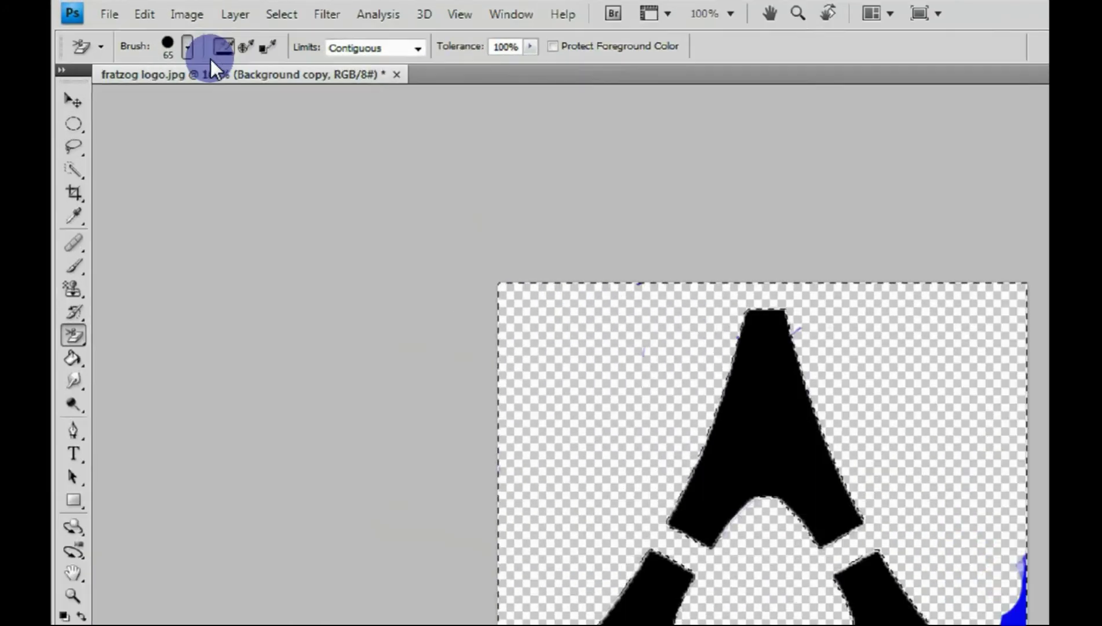
{"action": "left_click", "coordinate": [187, 48]}
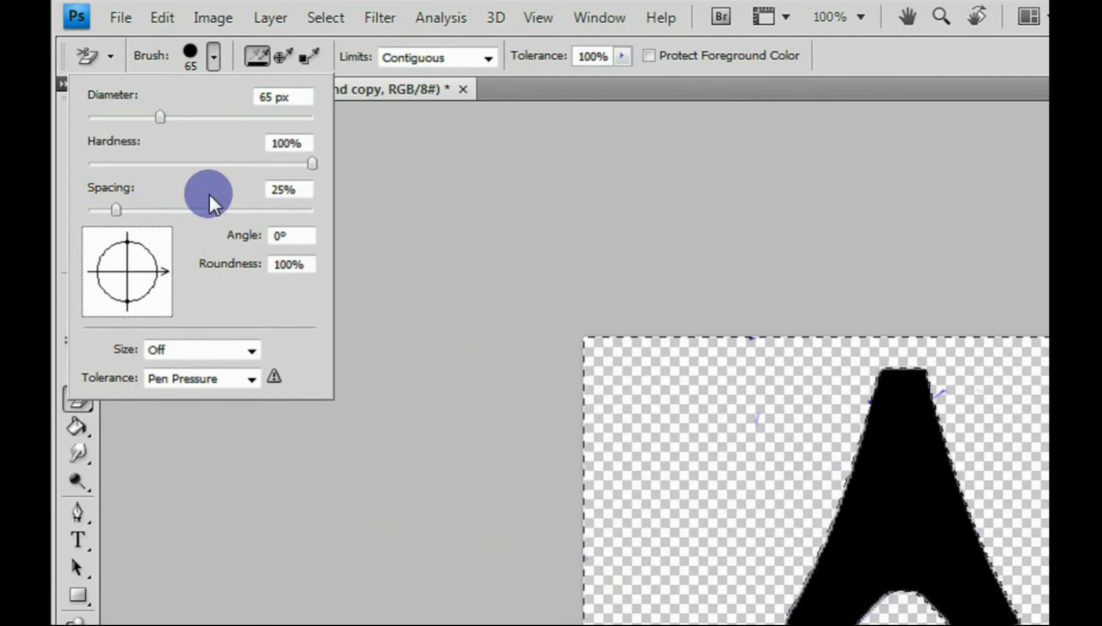
{"action": "left_click", "coordinate": [209, 60]}
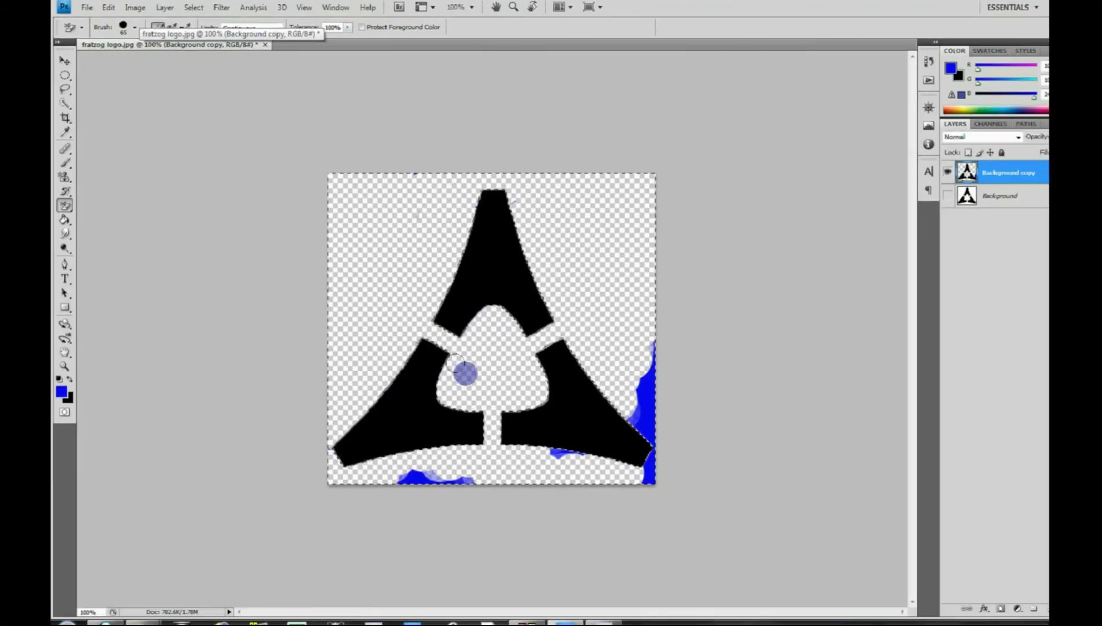
{"action": "mouse_move", "coordinate": [555, 453]}
{"action": "left_mouse_down"}
{"action": "mouse_move", "coordinate": [657, 385]}
{"action": "mouse_move", "coordinate": [647, 446]}
{"action": "mouse_move", "coordinate": [625, 337]}
{"action": "left_mouse_up"}
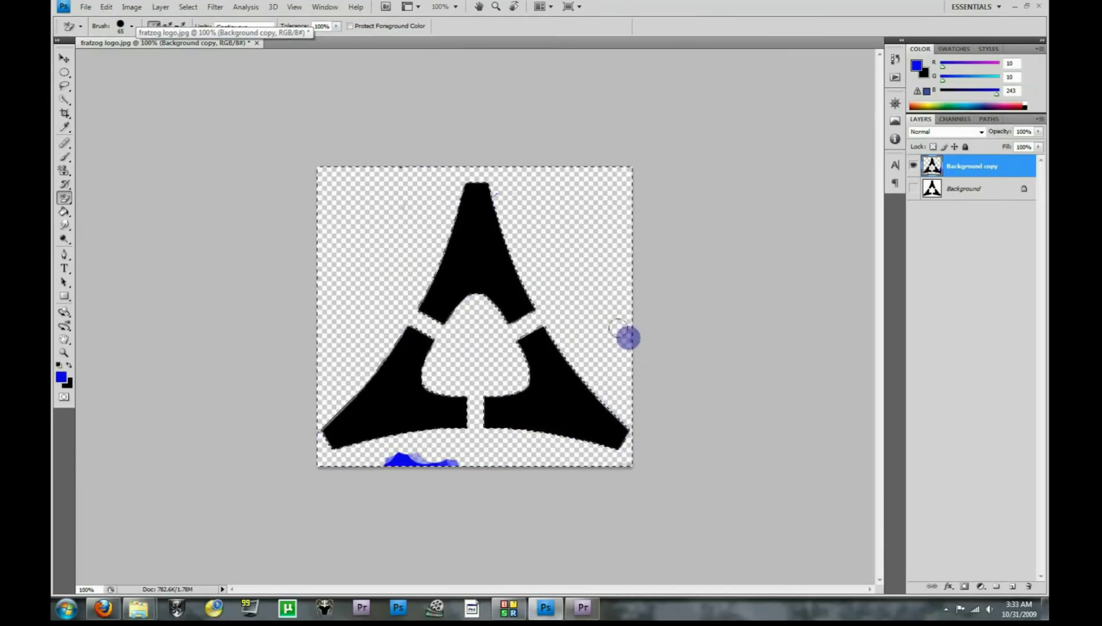
{"action": "mouse_move", "coordinate": [461, 461]}
{"action": "left_mouse_down"}
{"action": "mouse_move", "coordinate": [423, 458]}
{"action": "mouse_move", "coordinate": [438, 457]}
{"action": "left_mouse_up"}
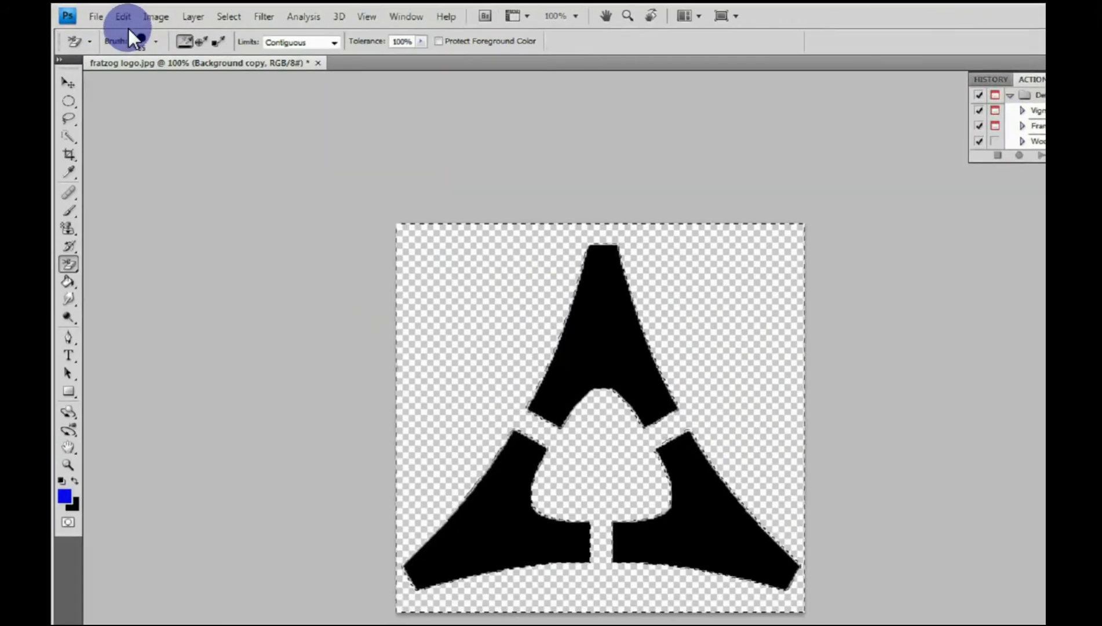
Create a new white Untitled-1 document, 7 × 2 inches at 300 pixels/inch
{"action": "left_click", "coordinate": [89, 14]}
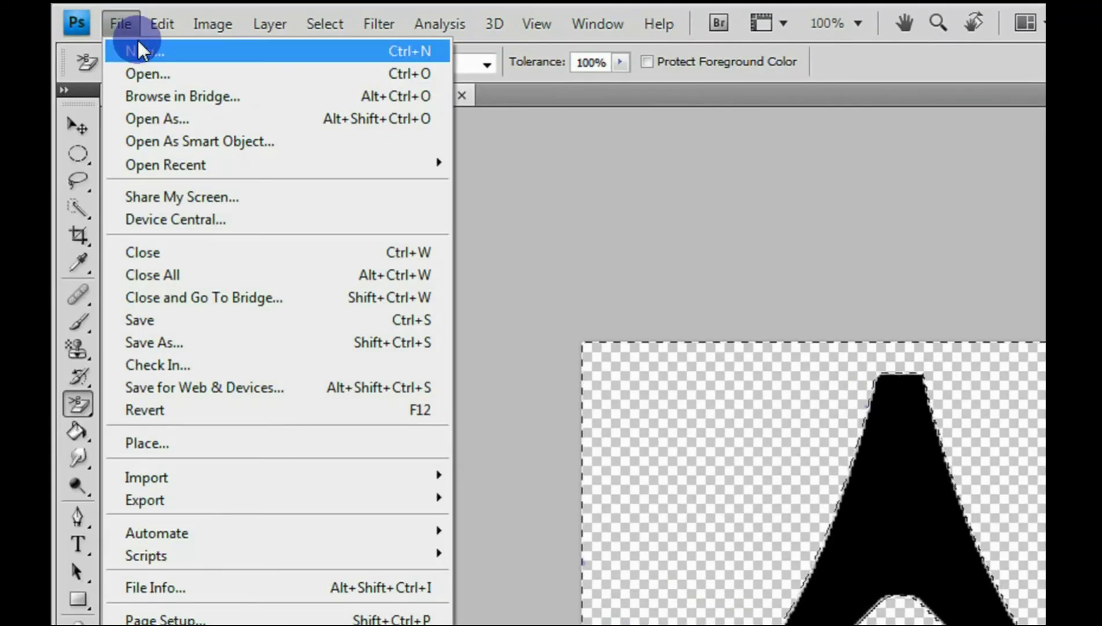
{"action": "left_click", "coordinate": [145, 54]}
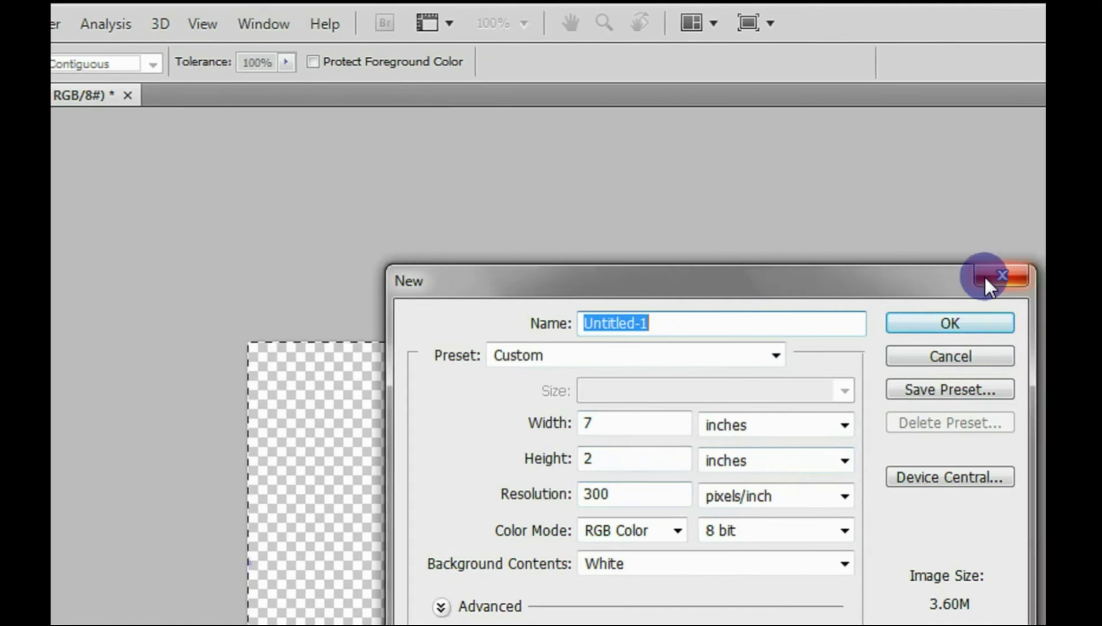
{"action": "left_click", "coordinate": [956, 322]}
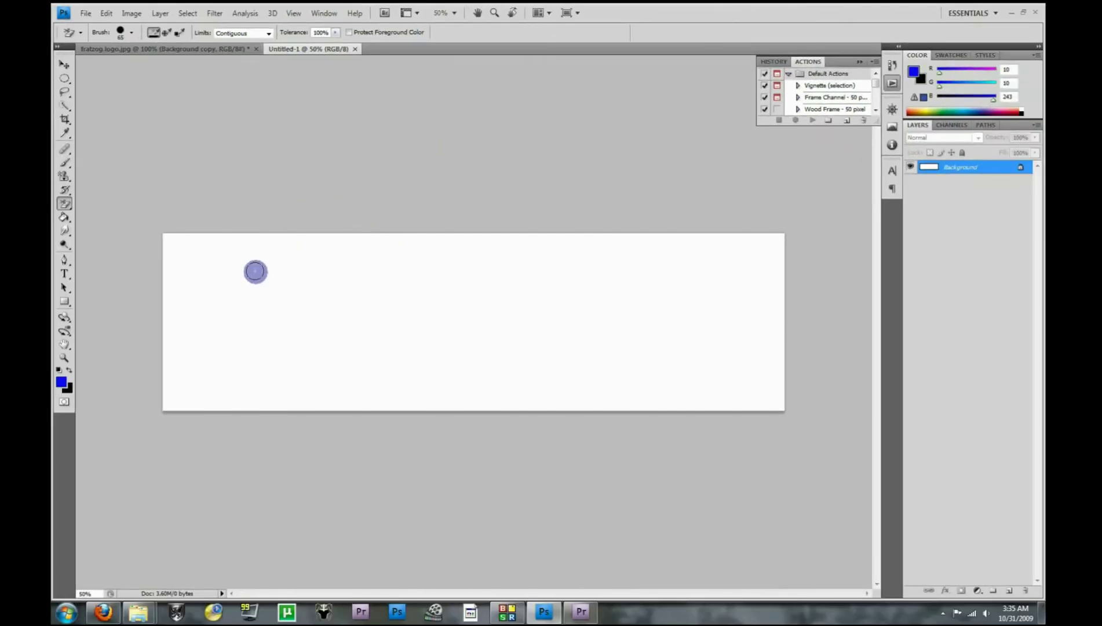
Move the logo's Background copy layer onto the left side of the Untitled-1 banner
{"action": "left_click", "coordinate": [185, 52]}
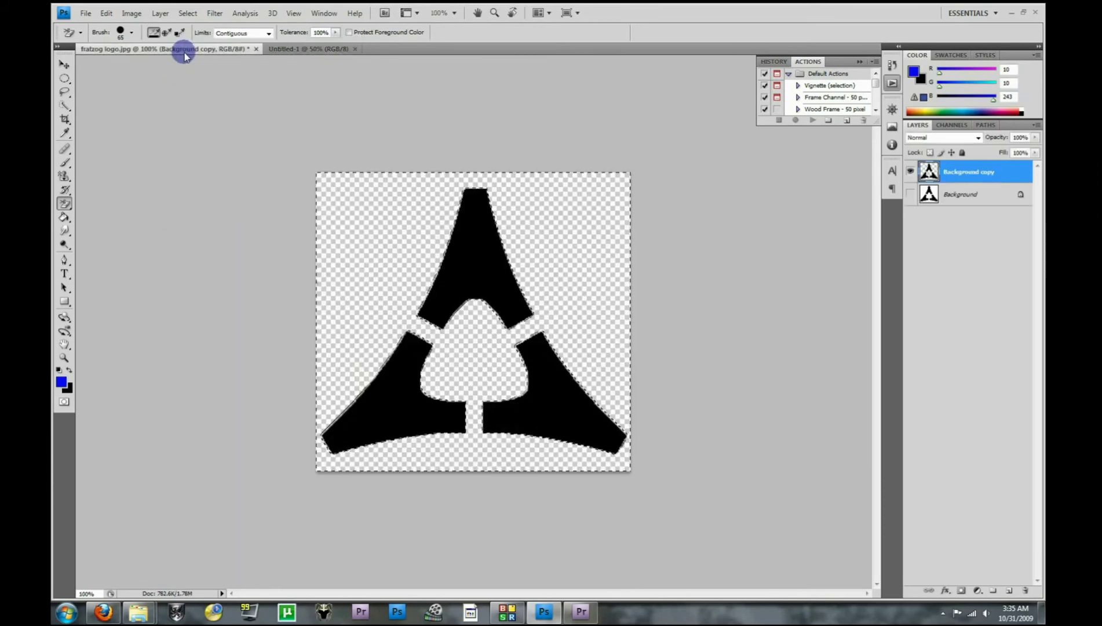
{"action": "left_click", "coordinate": [64, 64]}
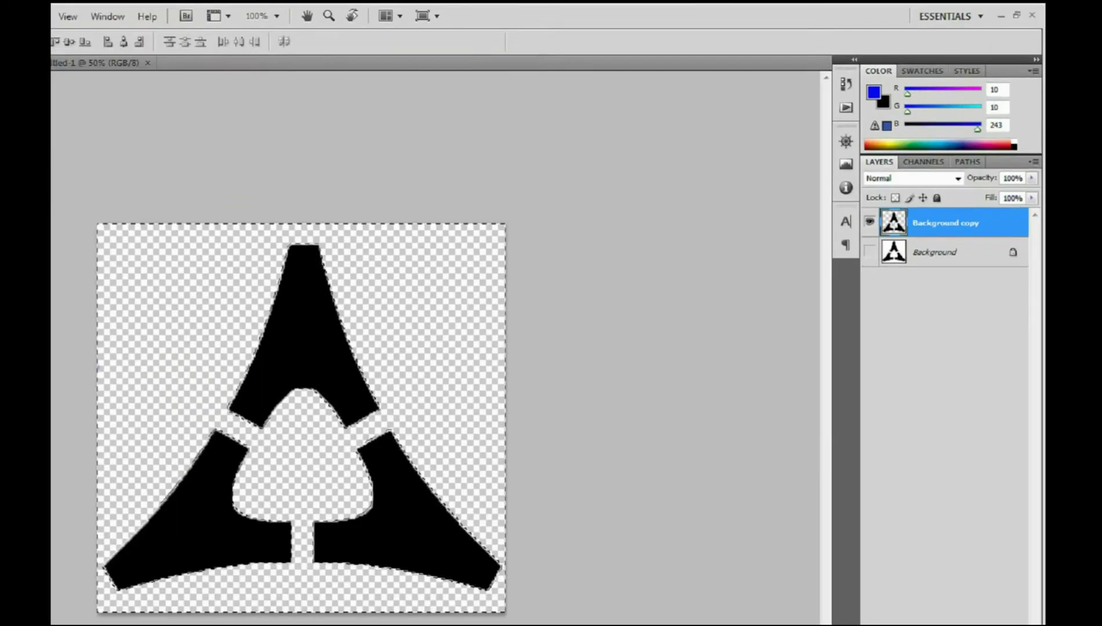
{"action": "left_click_drag", "start_coordinate": [997, 197], "coordinate": [960, 198]}
{"action": "left_click_drag", "start_coordinate": [893, 347], "coordinate": [247, 308]}
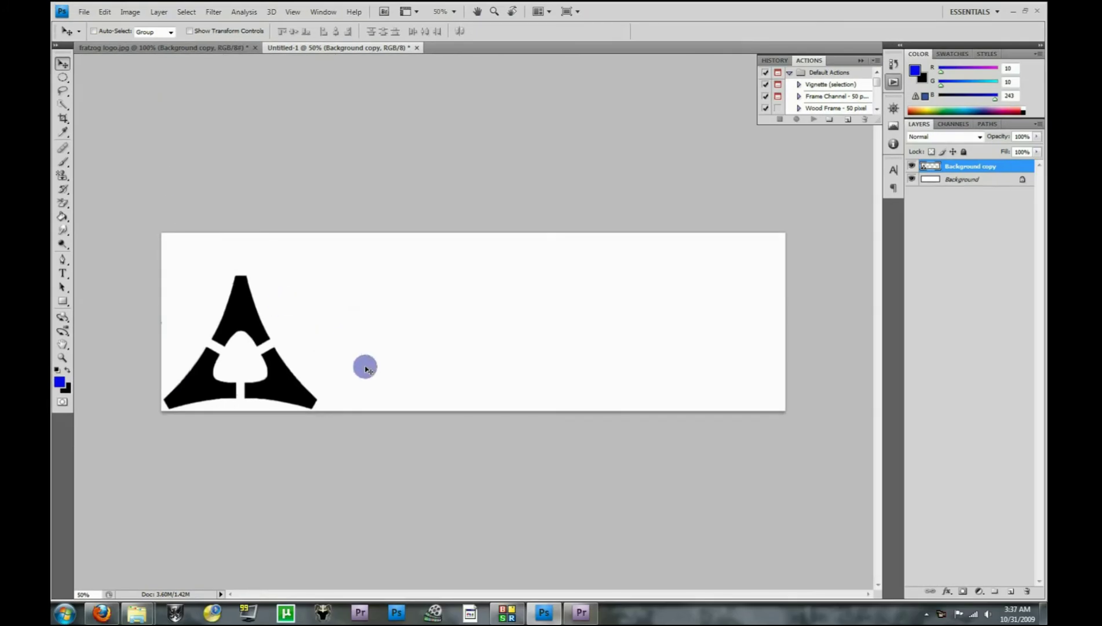
Start a horizontal text layer right of the logo with near-black 020202 text colour
{"action": "left_click", "coordinate": [62, 273]}
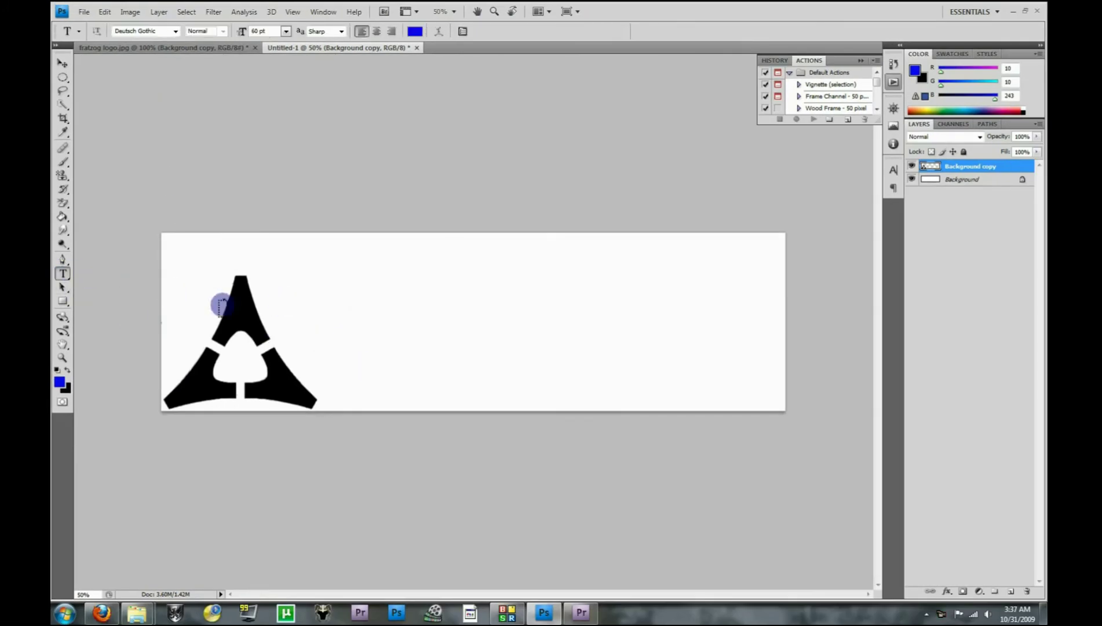
{"action": "left_click", "coordinate": [354, 364]}
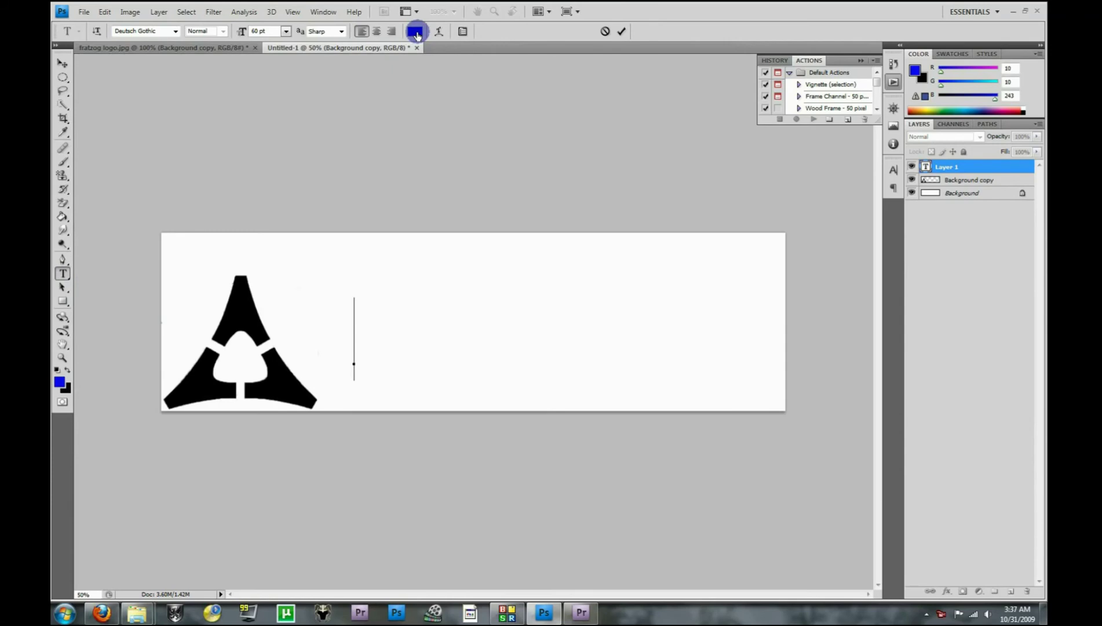
{"action": "left_click", "coordinate": [417, 35]}
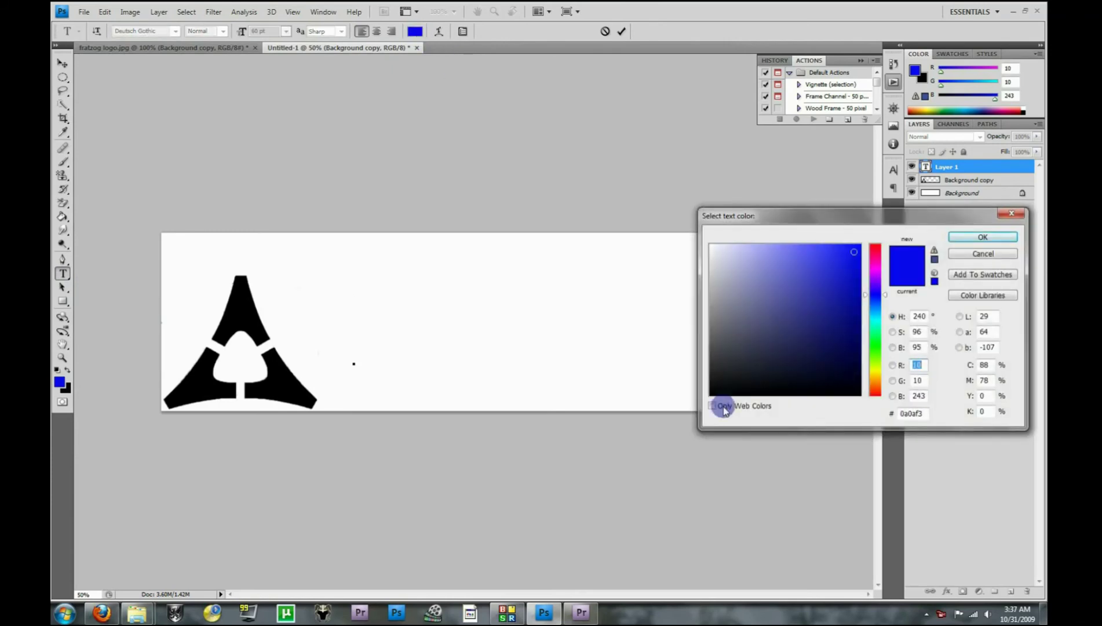
{"action": "left_click", "coordinate": [712, 394]}
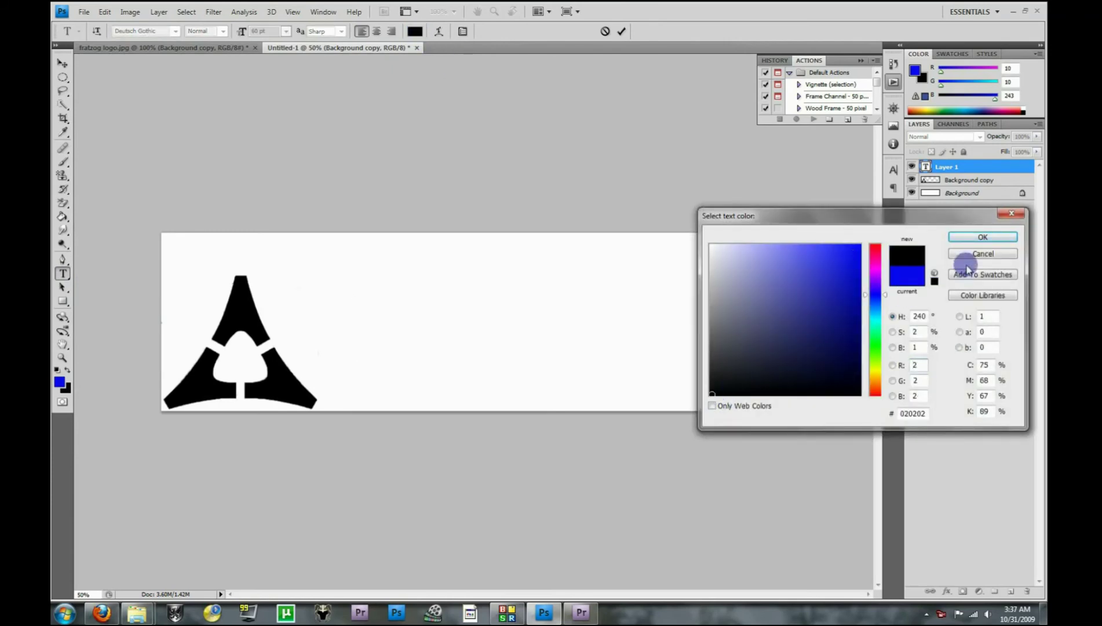
{"action": "left_click", "coordinate": [980, 236]}
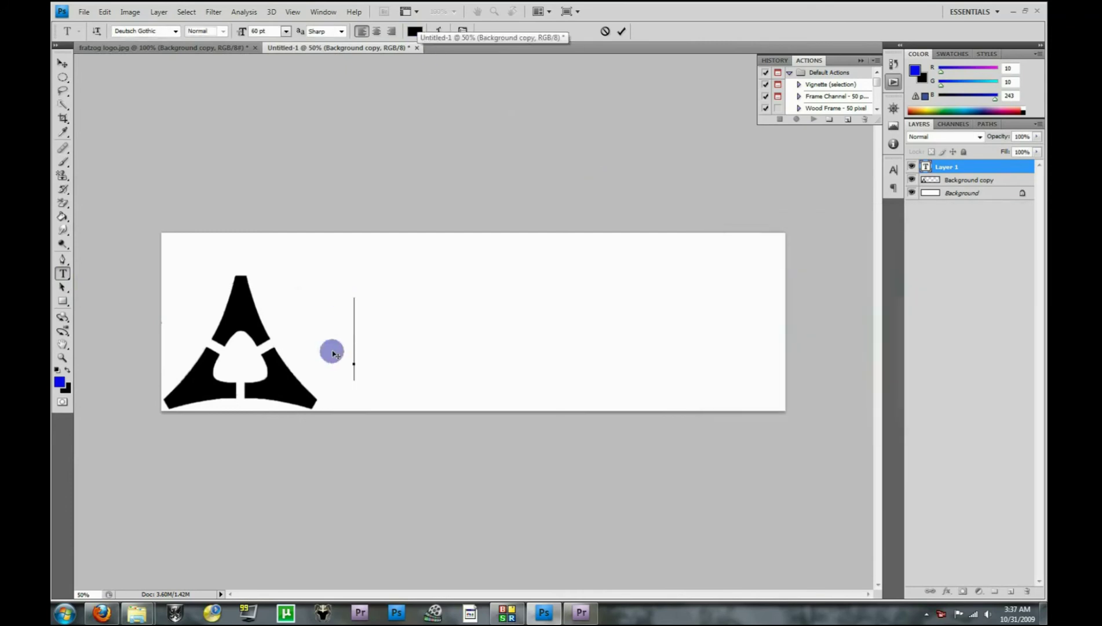
{"action": "left_click", "coordinate": [175, 31]}
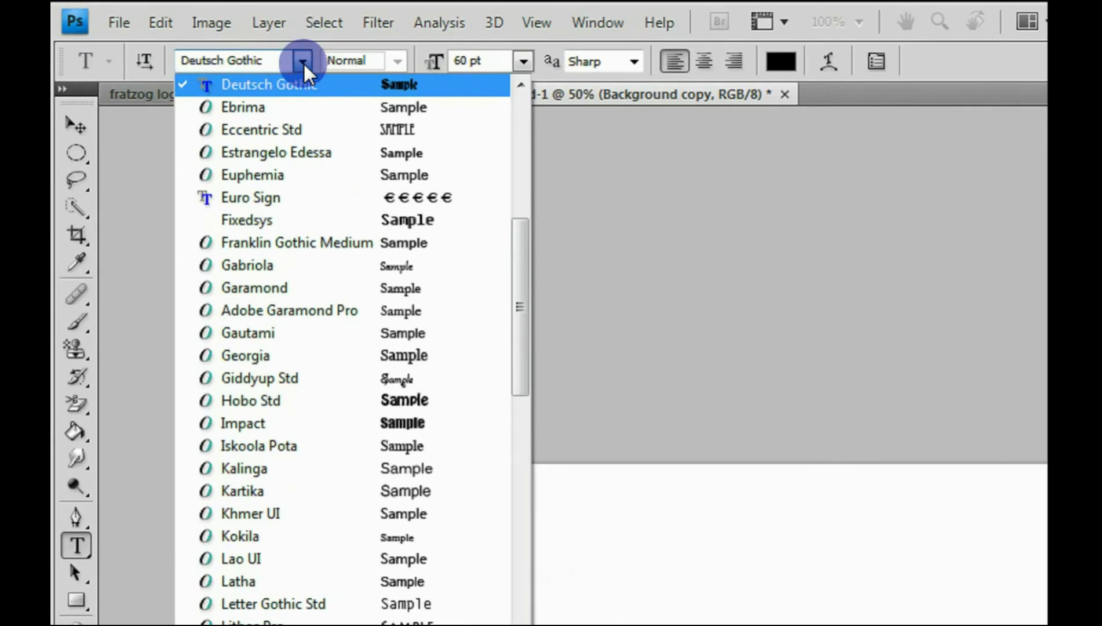
Keep Deutsch Gothic at 60 pt and type 'MicroWare' beside the logo
{"action": "left_click", "coordinate": [303, 62]}
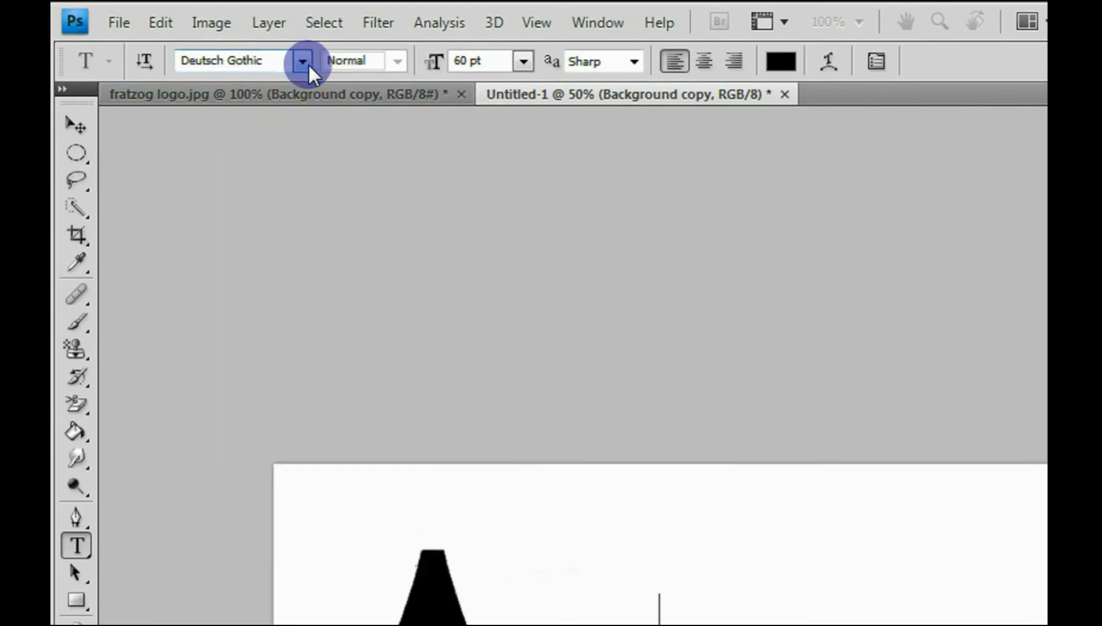
{"action": "left_click", "coordinate": [523, 61]}
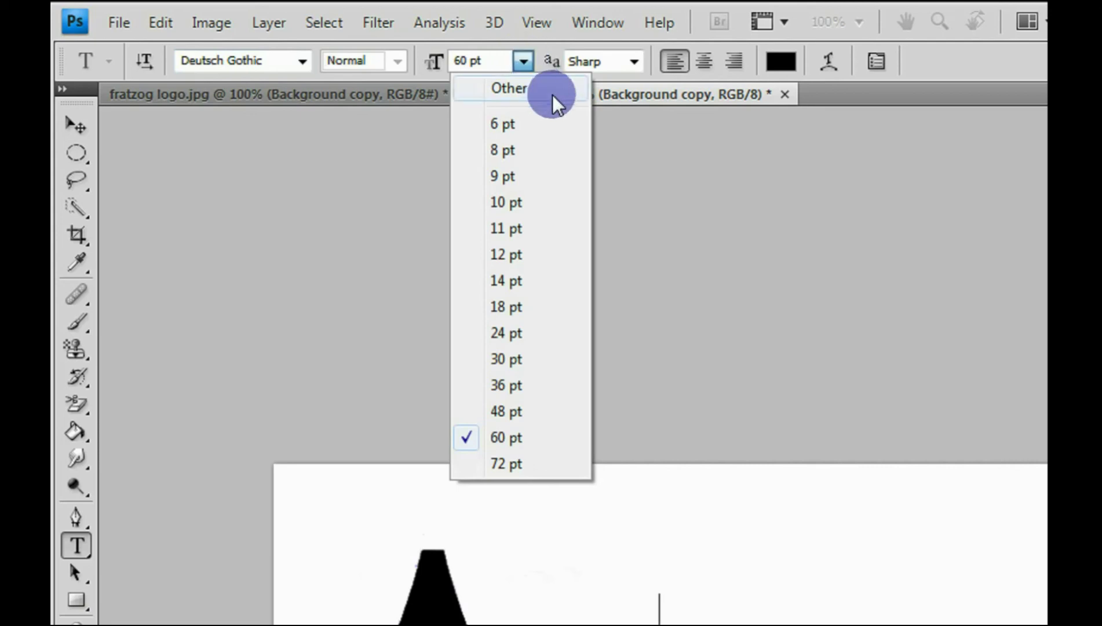
{"action": "left_click", "coordinate": [648, 172]}
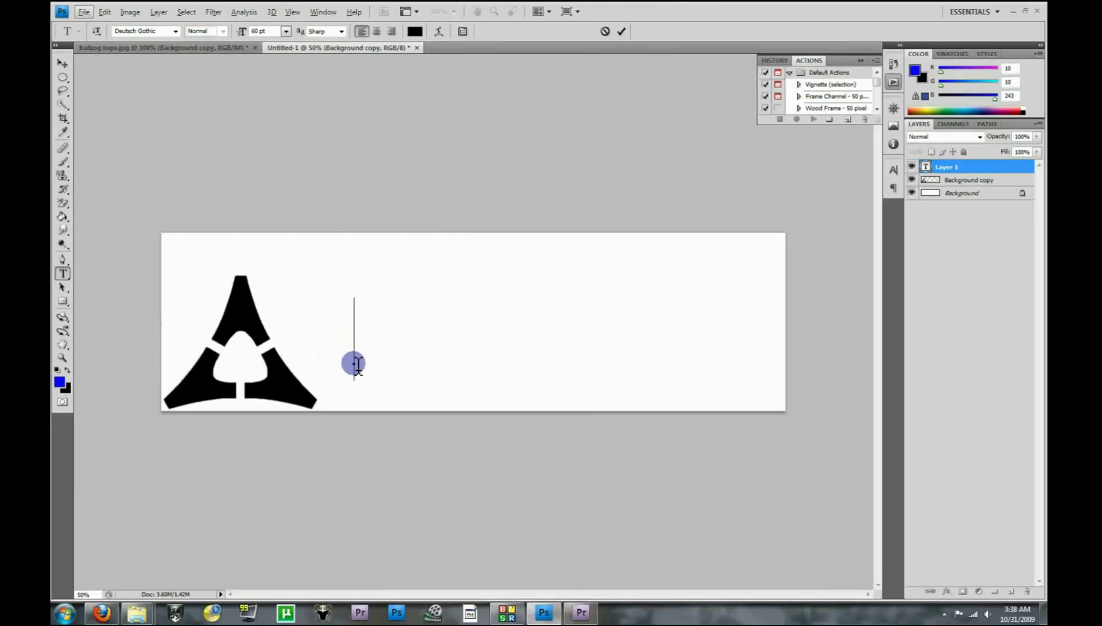
{"action": "type", "text": "m"}
{"action": "type", "text": "icroW "}
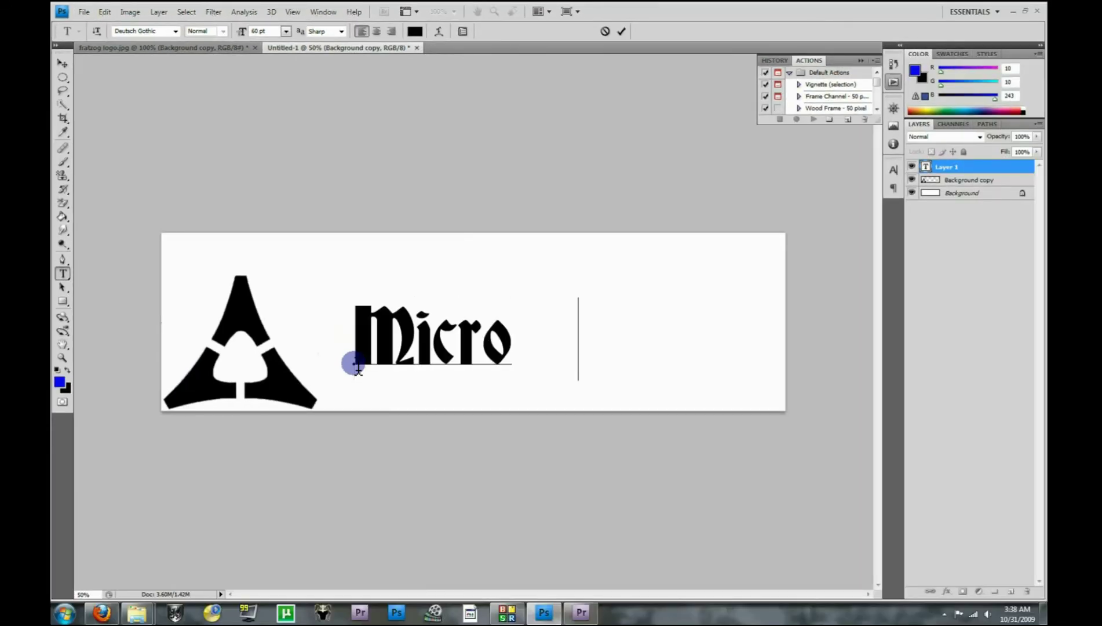
{"action": "type", "text": "are"}
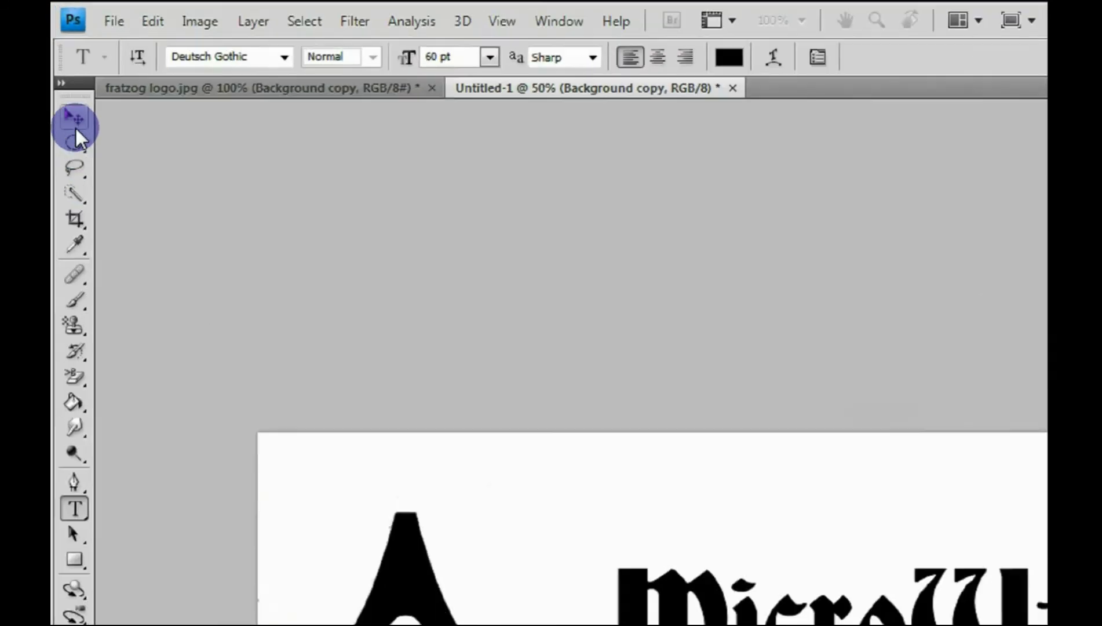
Commit the MicroWare text and drag it down to line up with the logo's base
{"action": "left_click", "coordinate": [64, 66]}
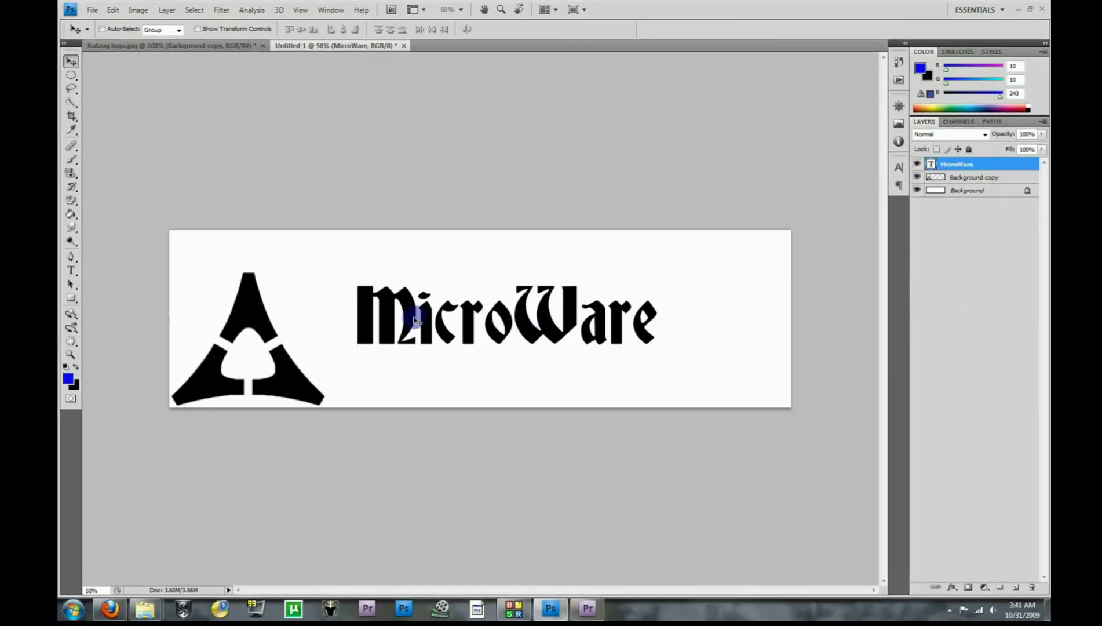
{"action": "left_click_drag", "start_coordinate": [404, 314], "coordinate": [391, 373]}
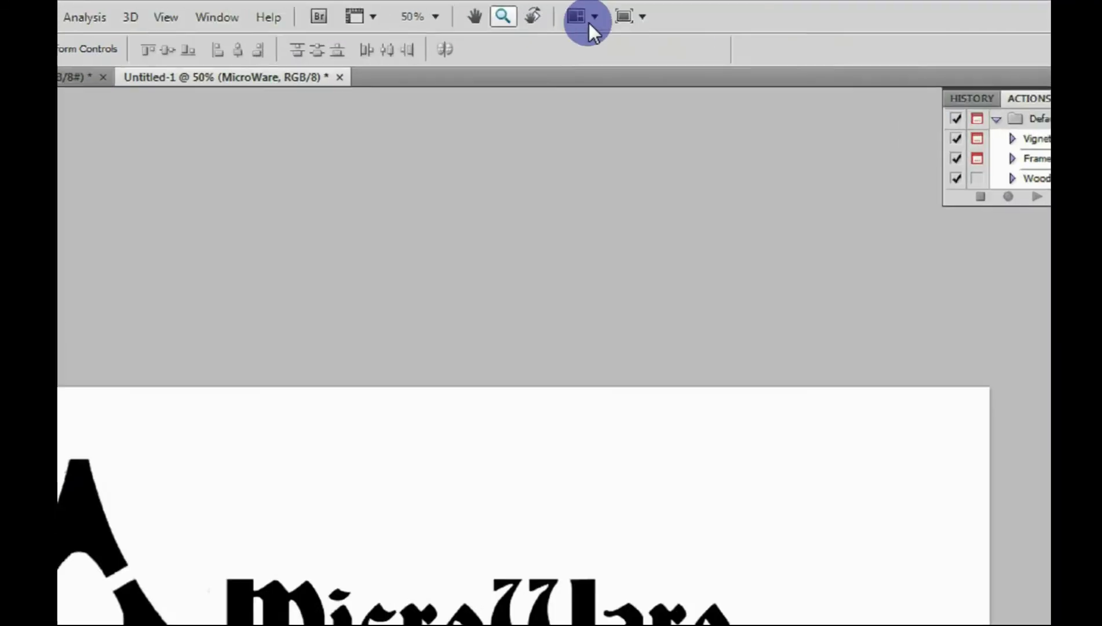
Zoom in to 100% on MicroWare and nudge the text slightly left and down
{"action": "left_click", "coordinate": [501, 10]}
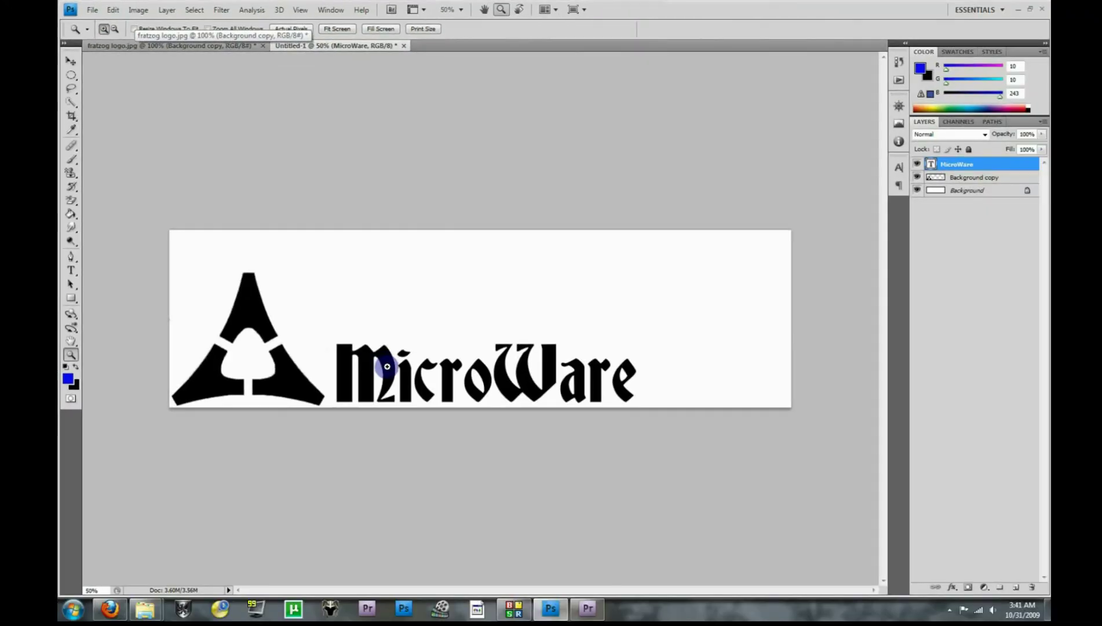
{"action": "left_click", "coordinate": [389, 367]}
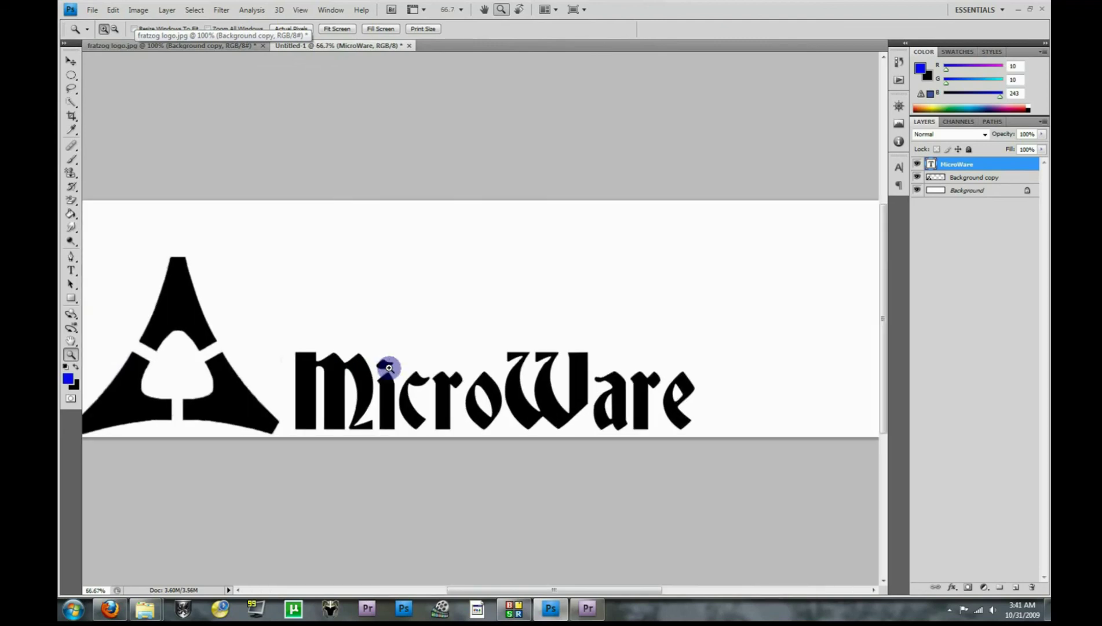
{"action": "left_click", "coordinate": [389, 367]}
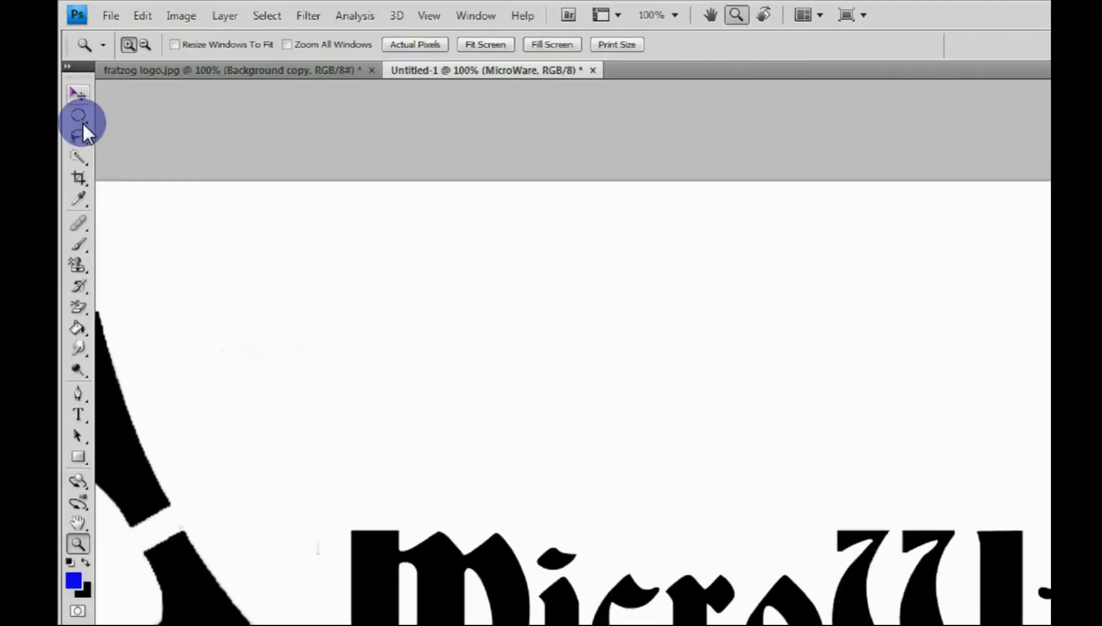
{"action": "left_click", "coordinate": [71, 61]}
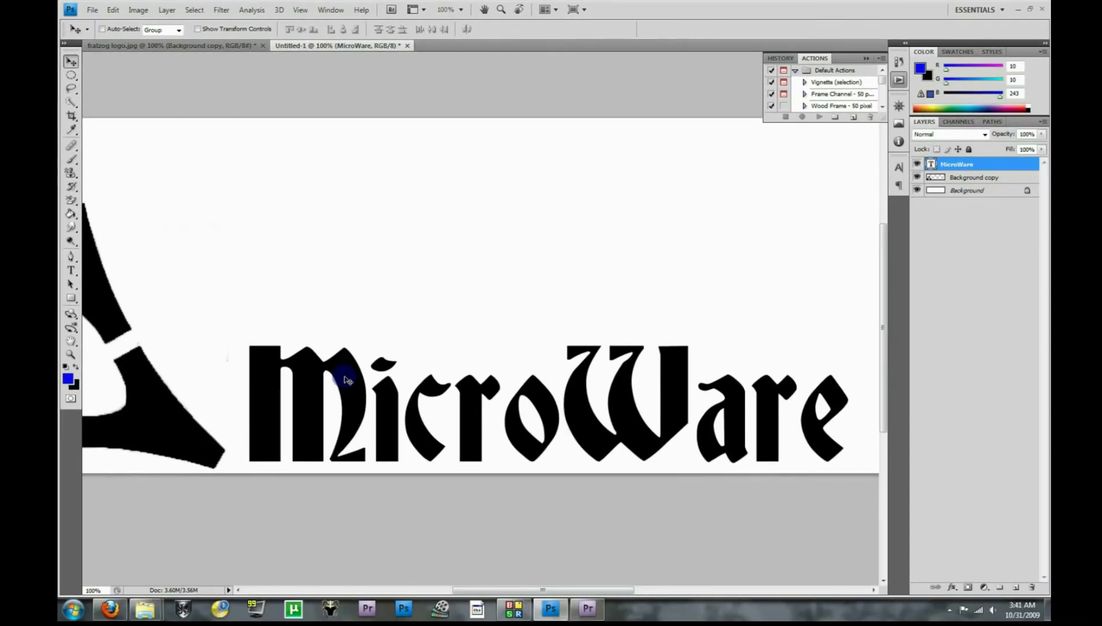
{"action": "left_click_drag", "start_coordinate": [347, 380], "coordinate": [340, 383]}
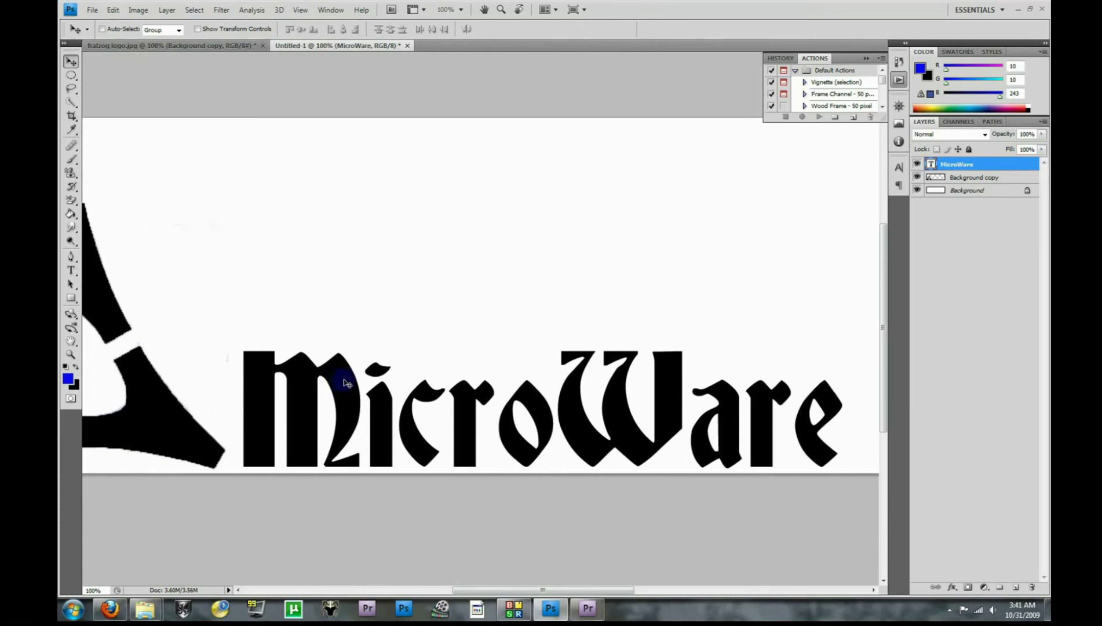
Zoom back out to 50% so the whole banner is visible
{"action": "left_click", "coordinate": [501, 9]}
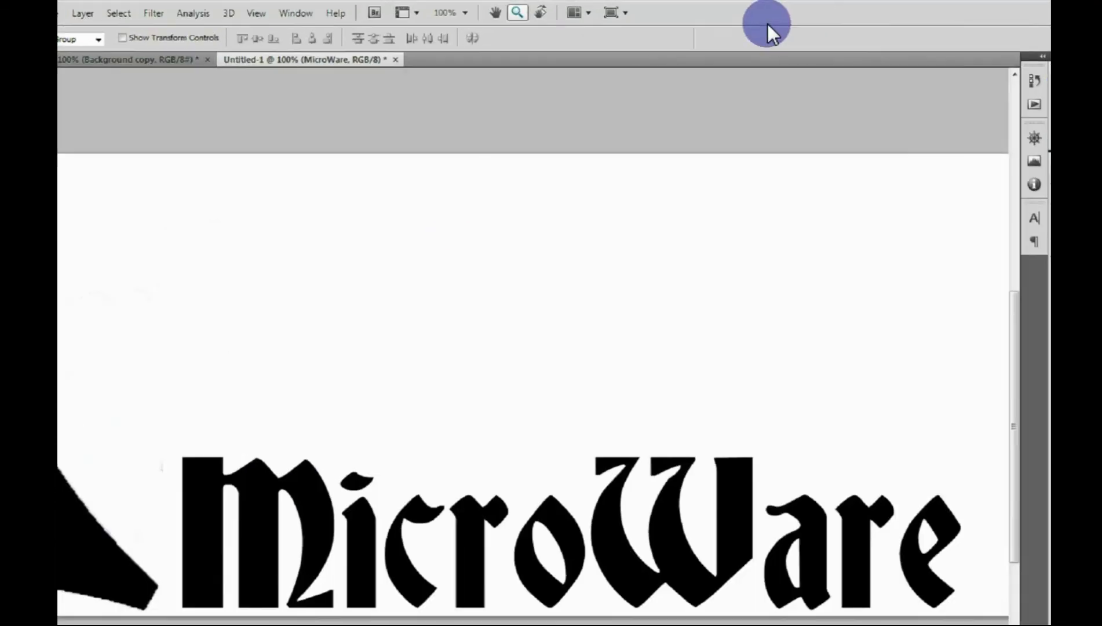
{"action": "left_click", "coordinate": [518, 14]}
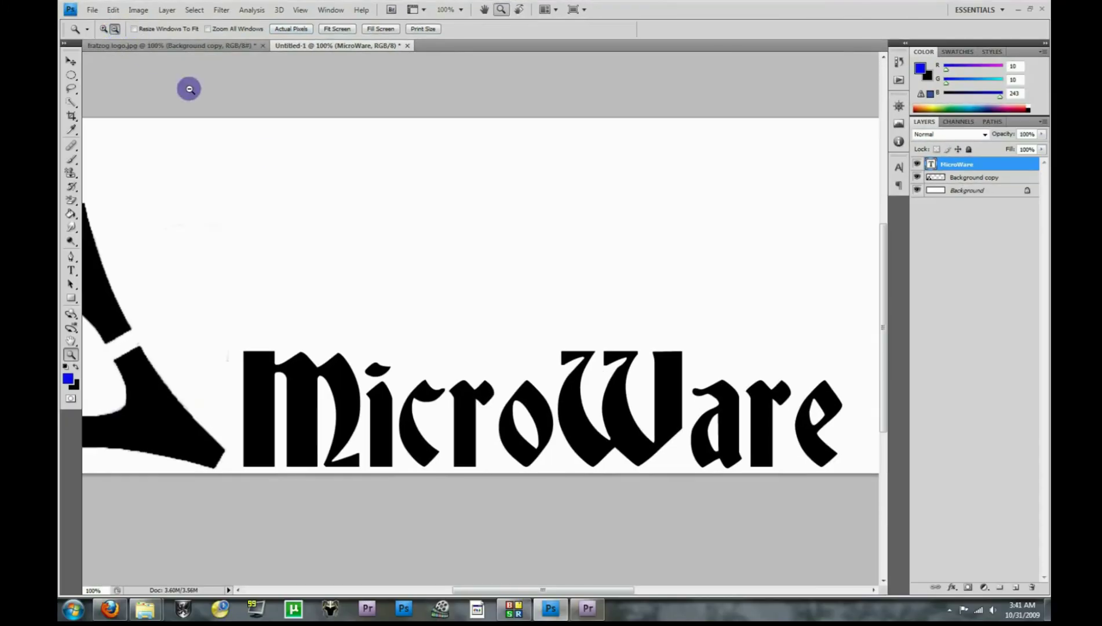
{"action": "left_click", "coordinate": [449, 325]}
{"action": "left_click", "coordinate": [475, 328]}
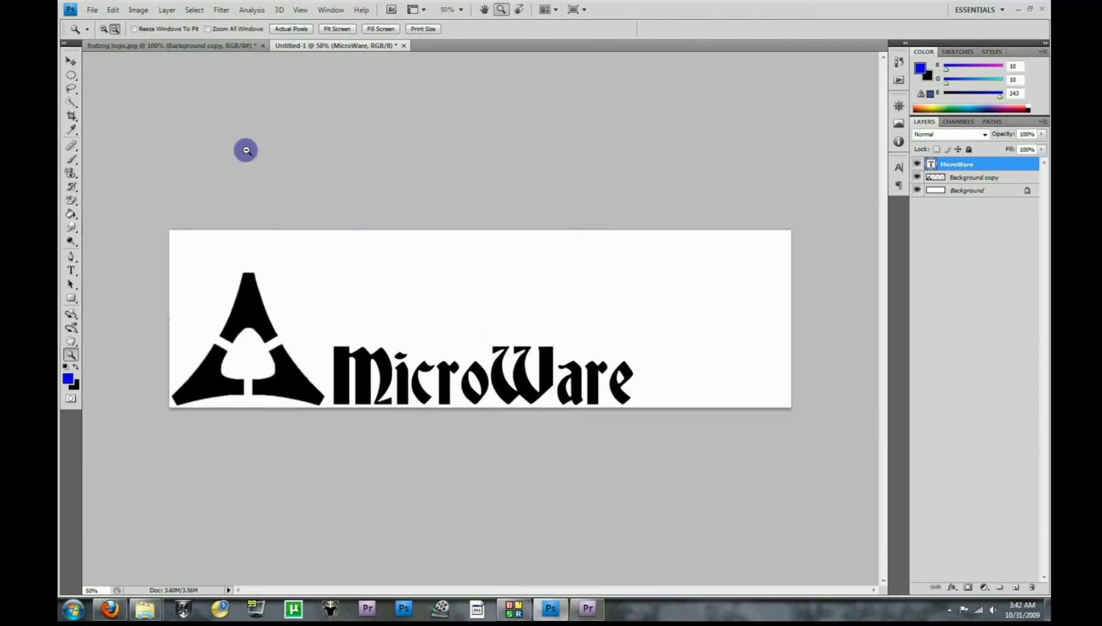
{"action": "left_click", "coordinate": [71, 62]}
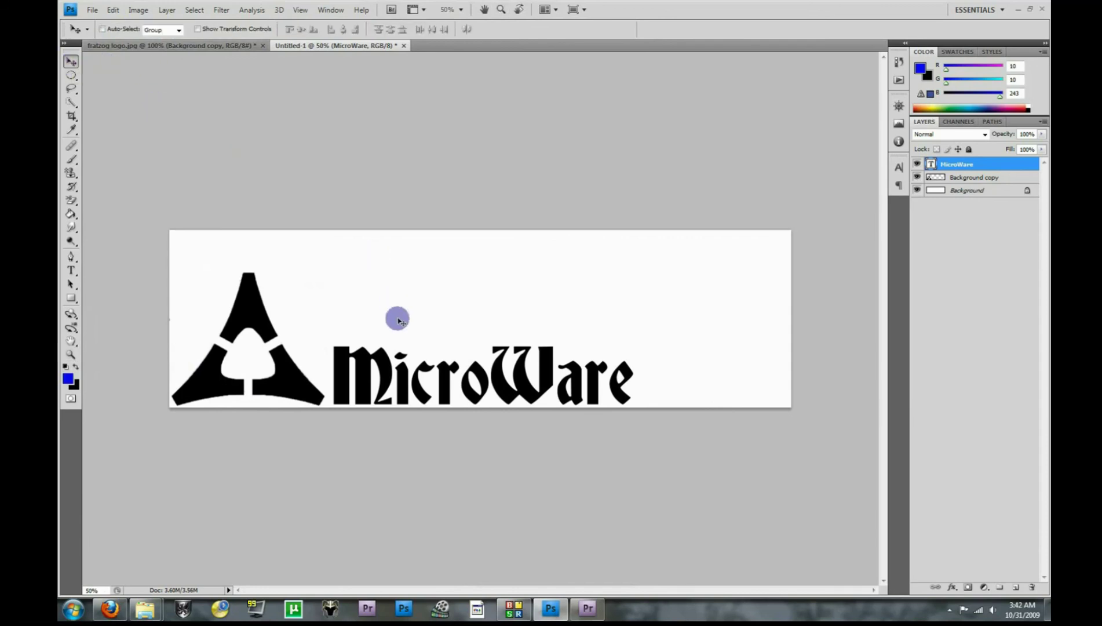